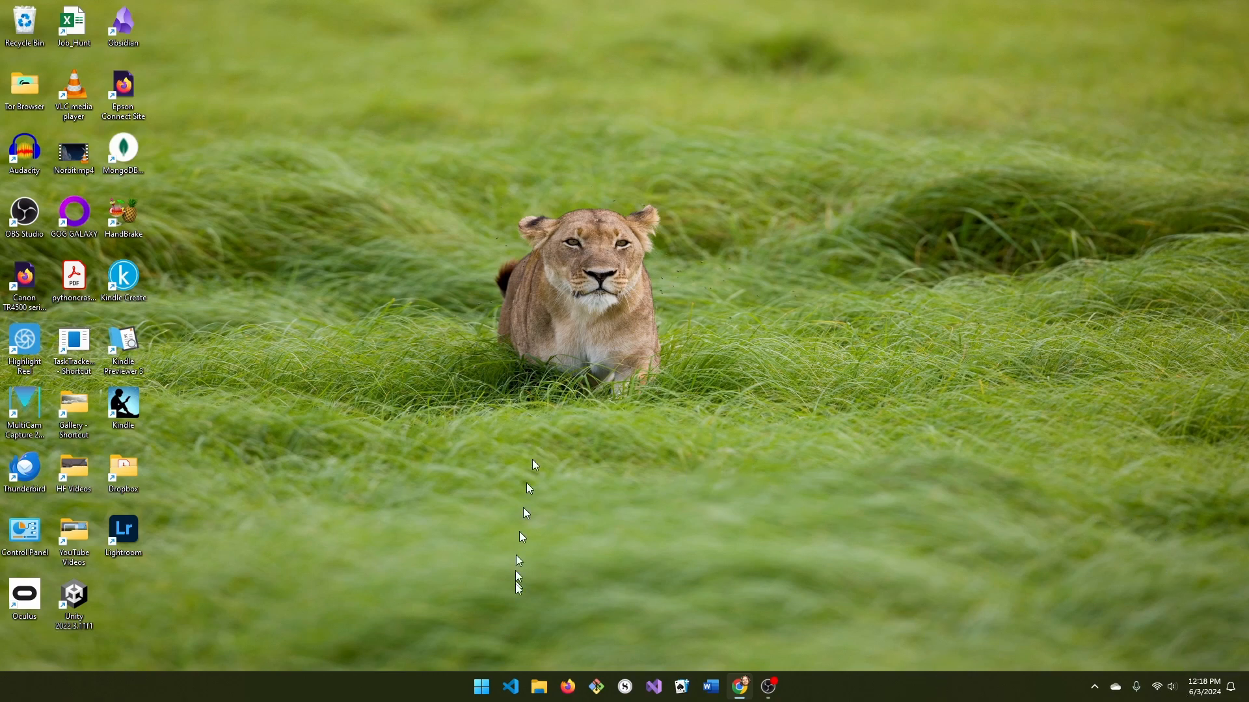
Launch LibreOffice Writer from the Start menu's LibreOffice folder to get a blank document.
left_click(480, 688)
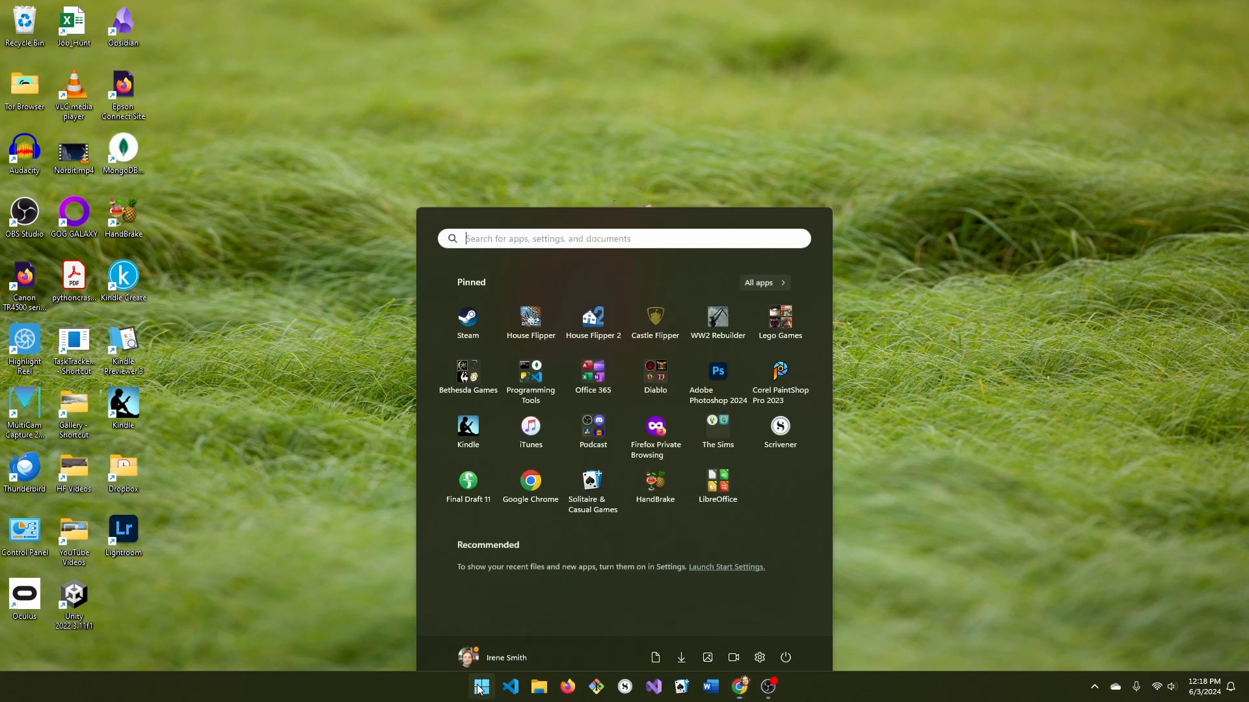
left_click(719, 463)
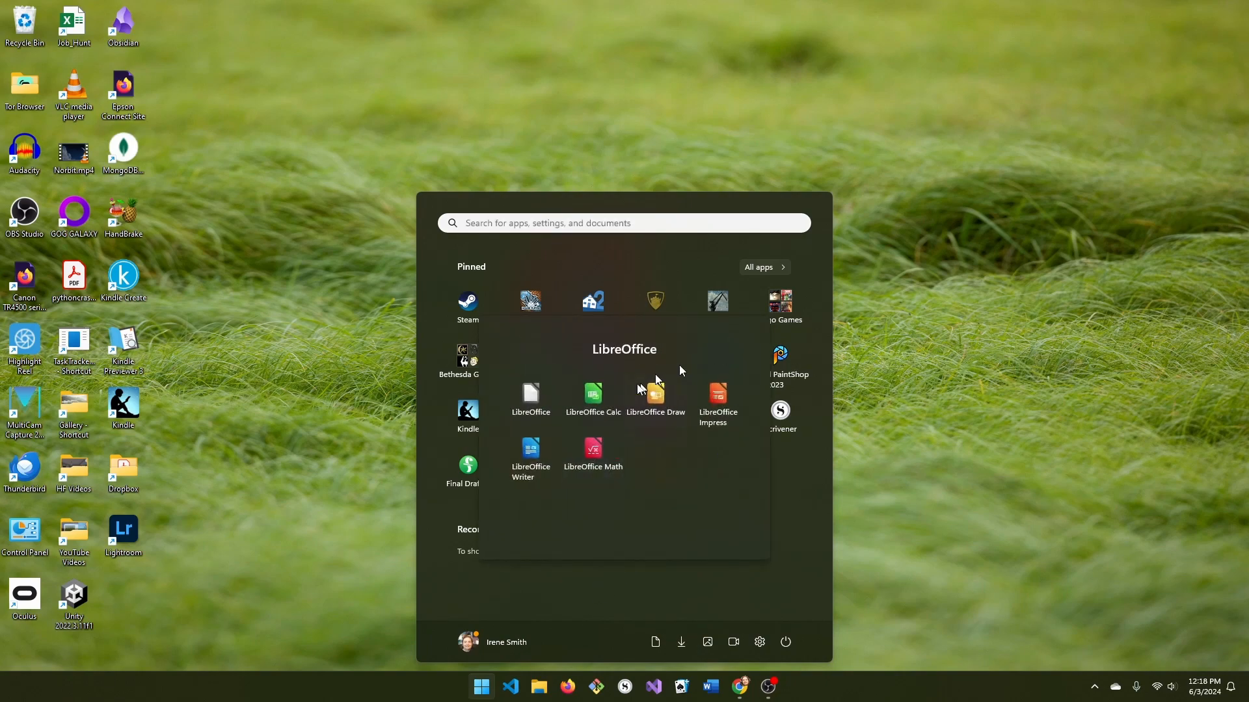
left_click(533, 450)
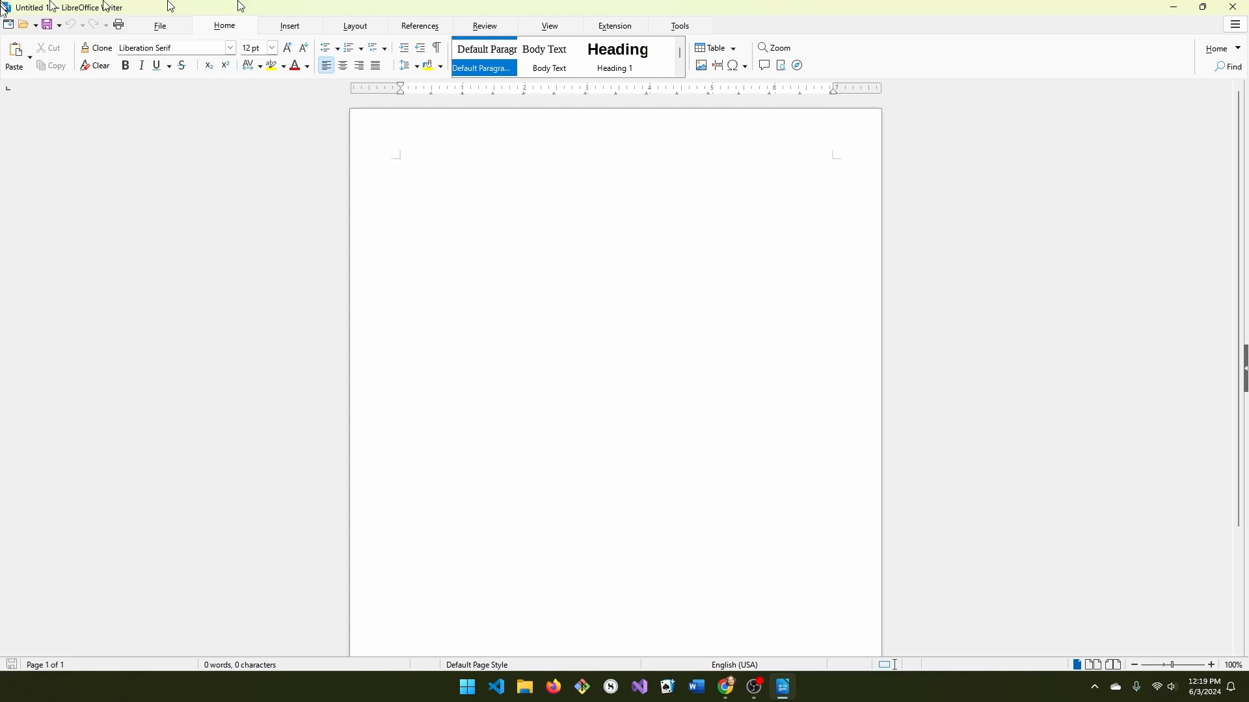
Create a new letter from the 'Modern business letter serif' template in the Templates manager.
left_click(161, 27)
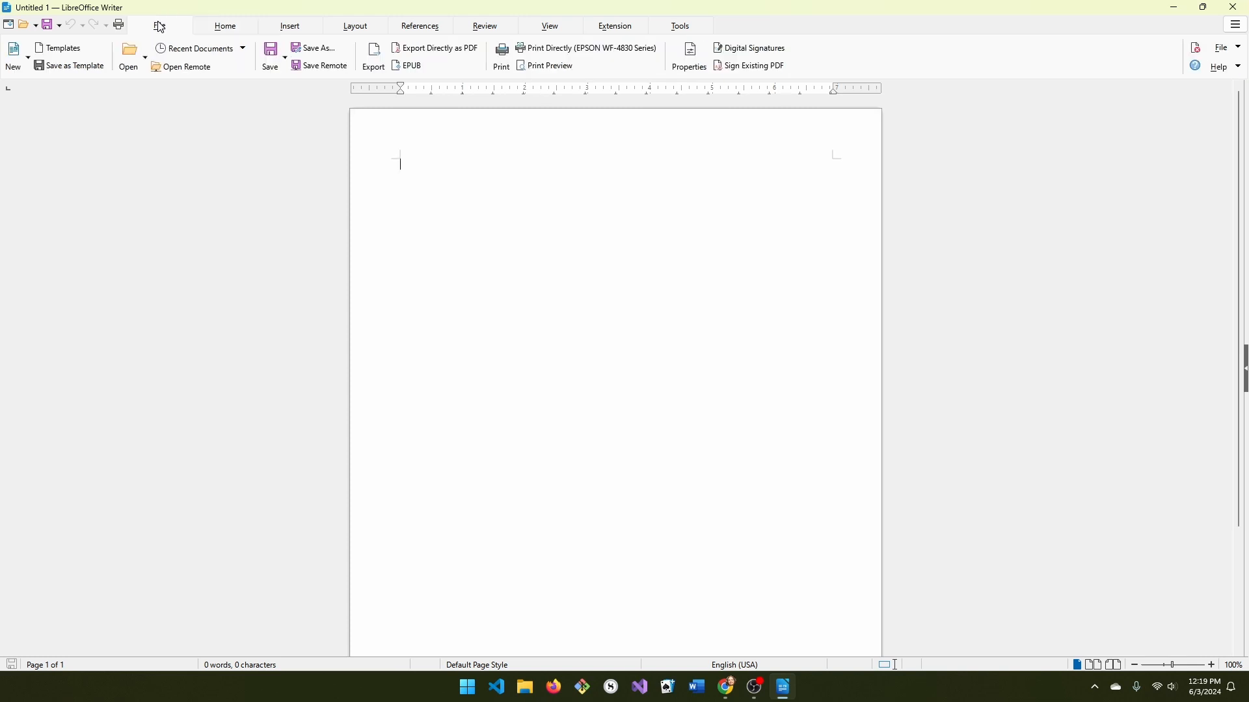
left_click(67, 52)
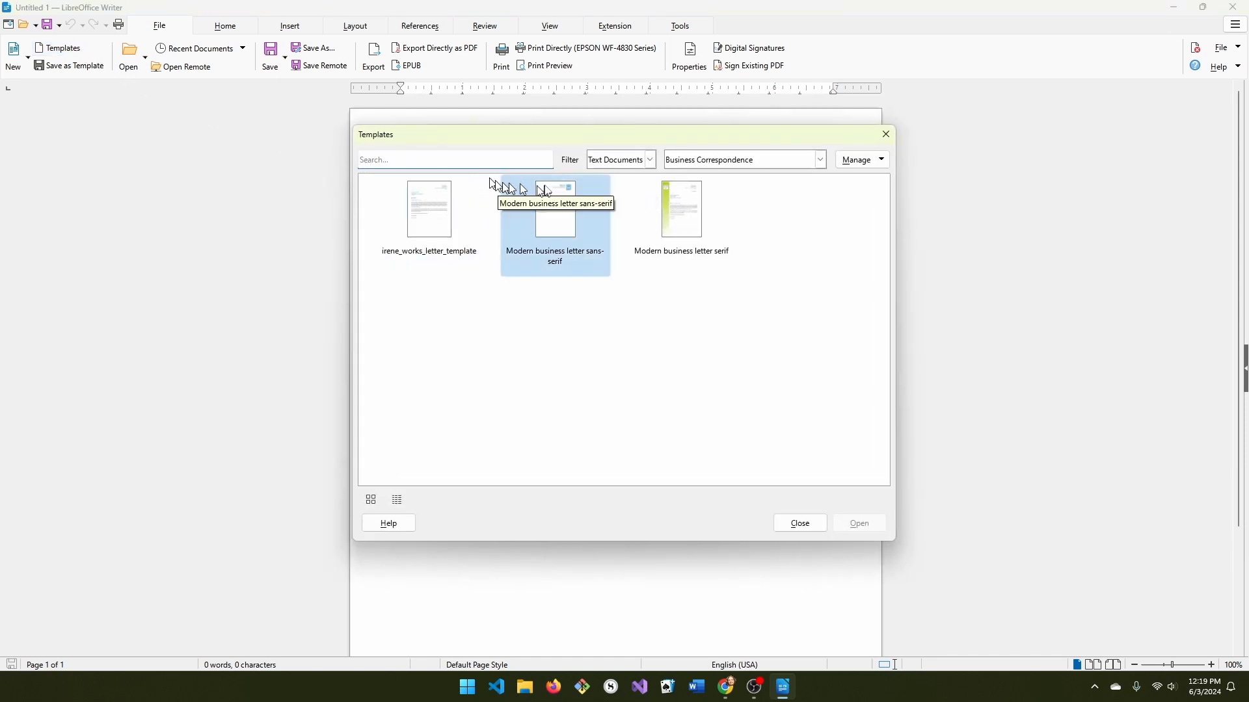
left_click(686, 220)
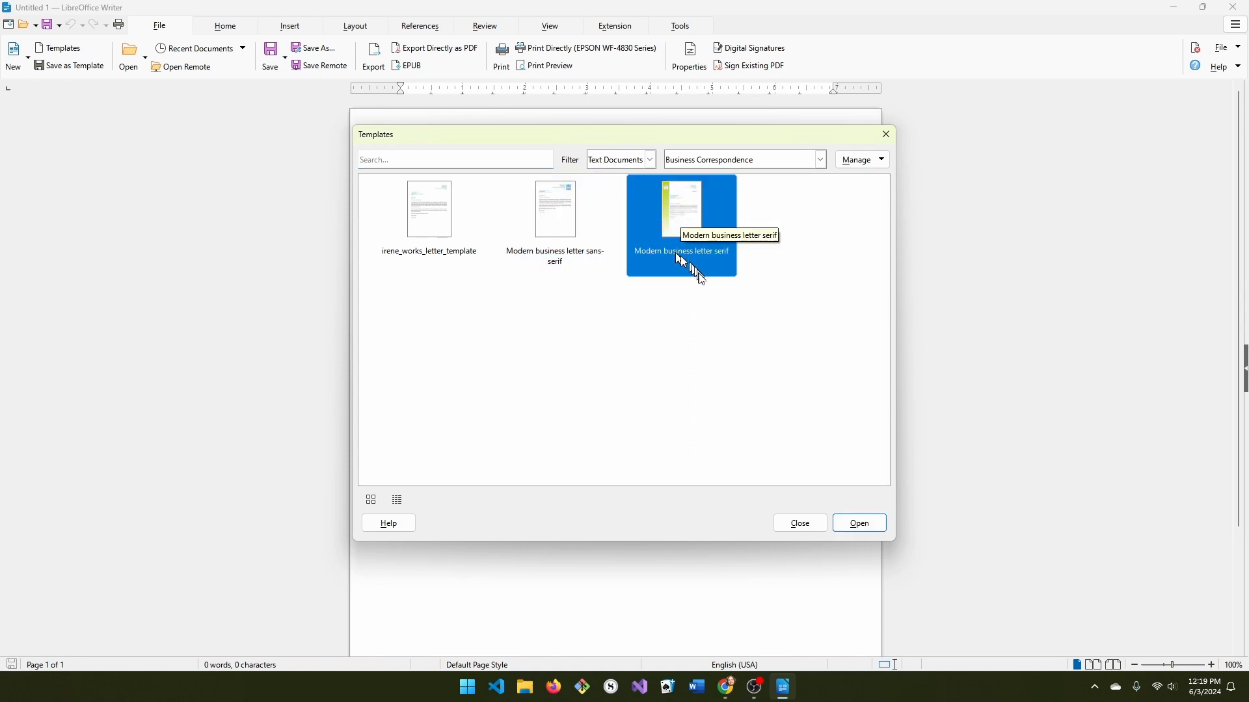
left_click(860, 524)
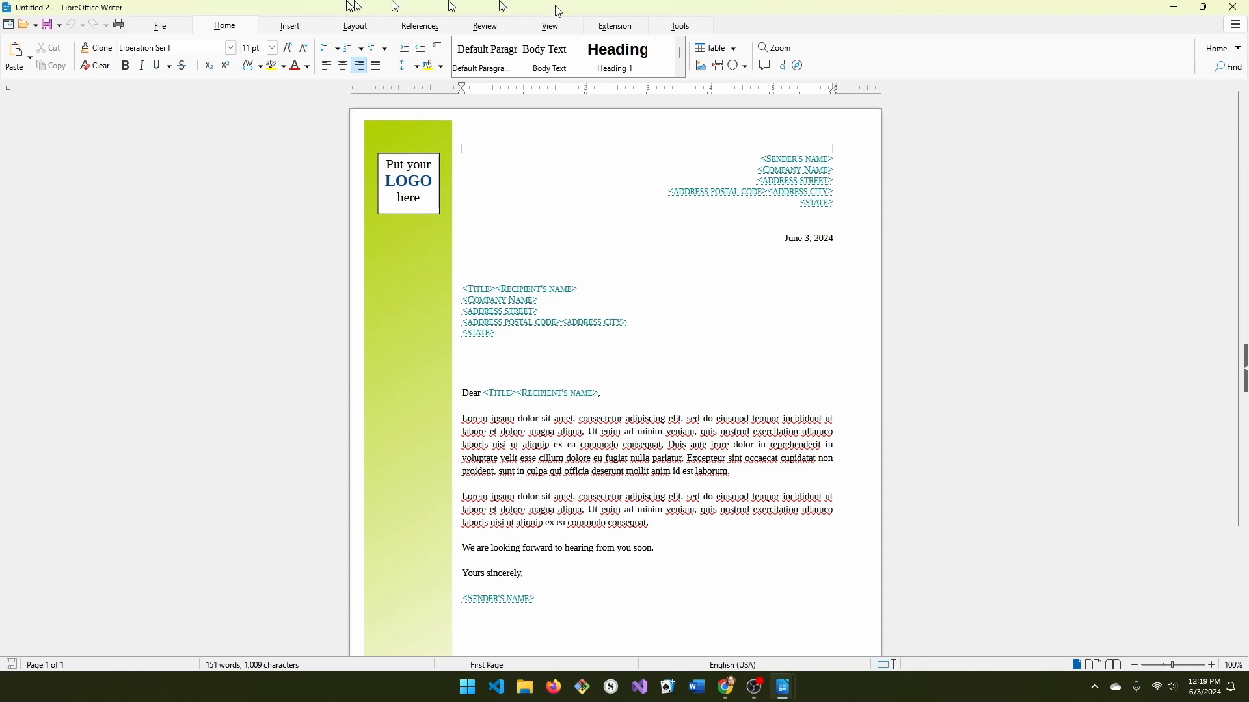
Delete the logo frame and replace the sender's name, company name and address placeholders with the sender's details.
left_click(403, 182)
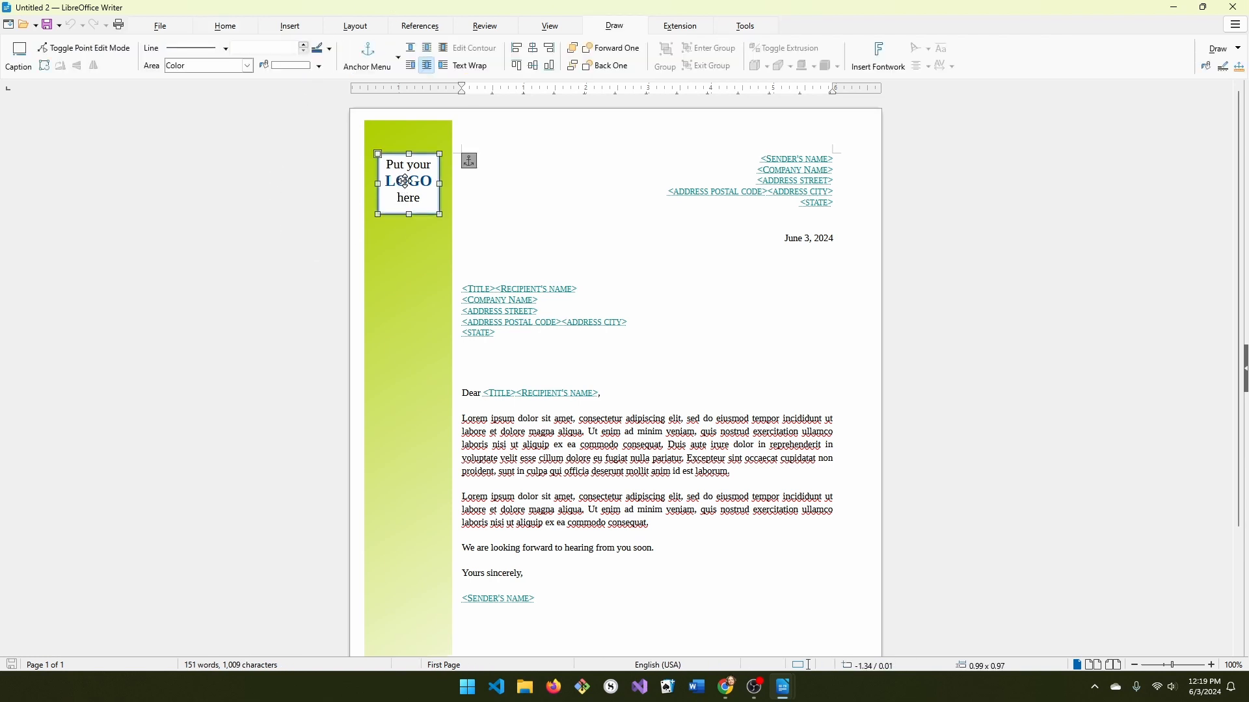
key("Delete")
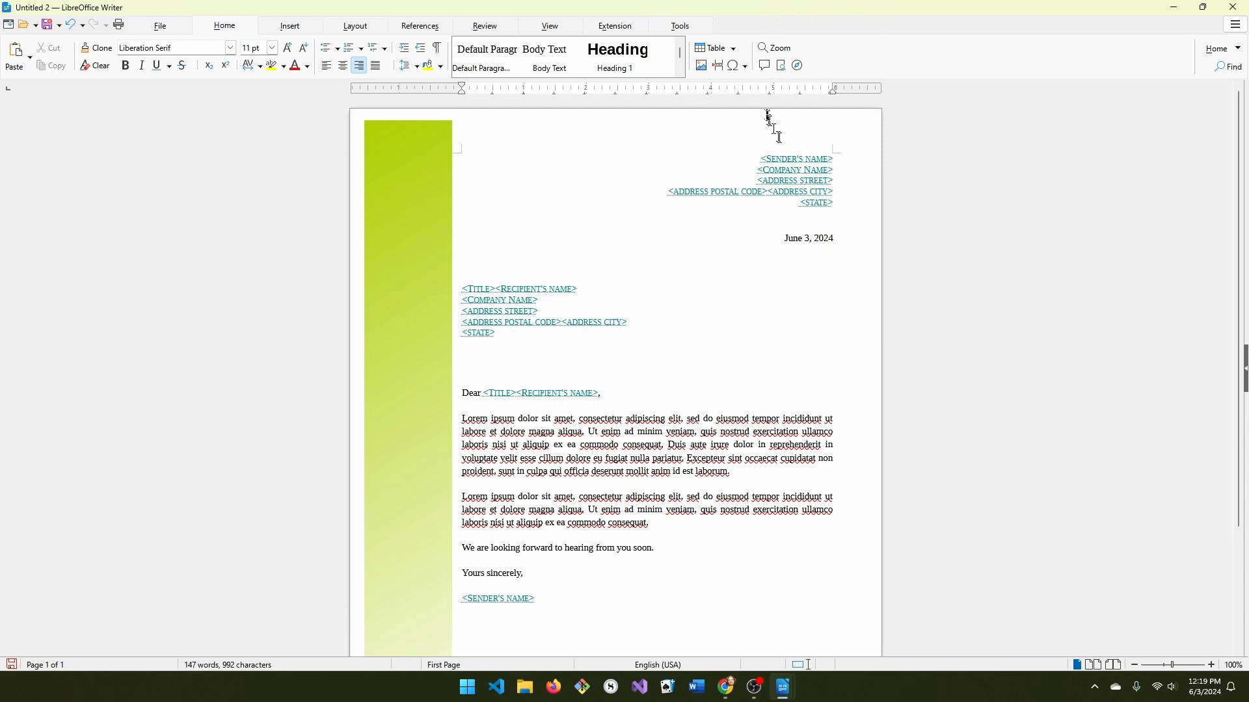
left_click(802, 163)
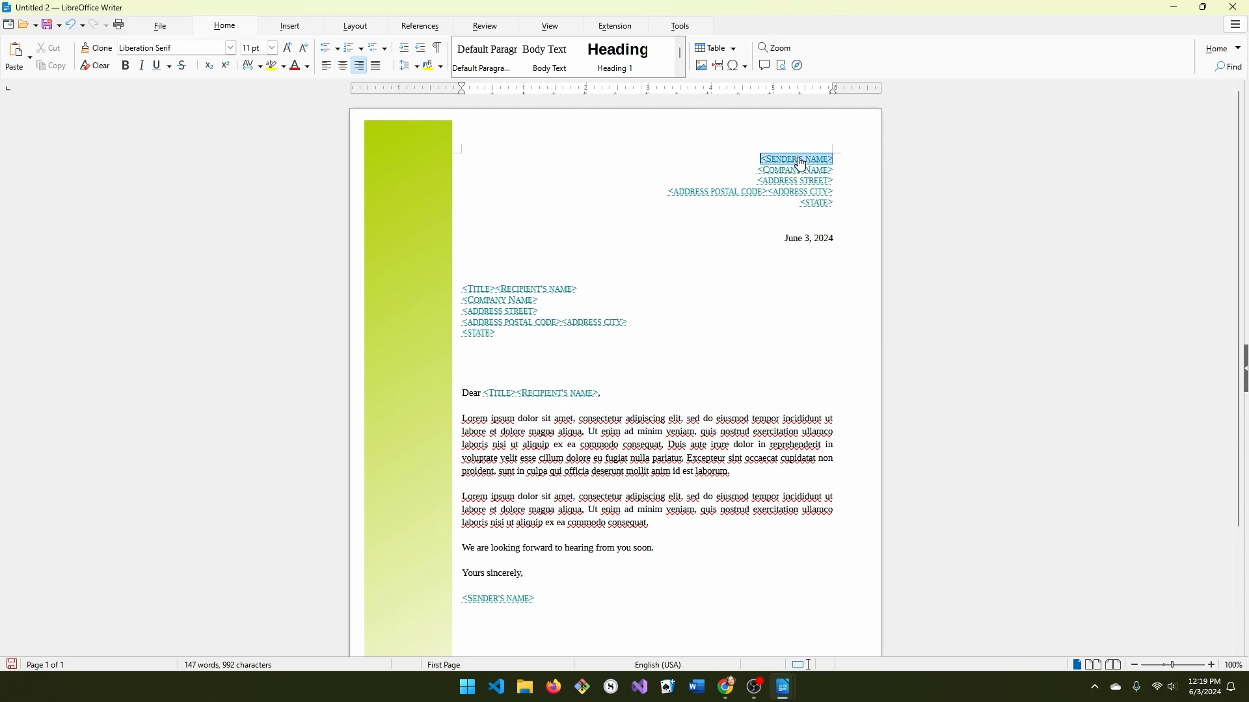
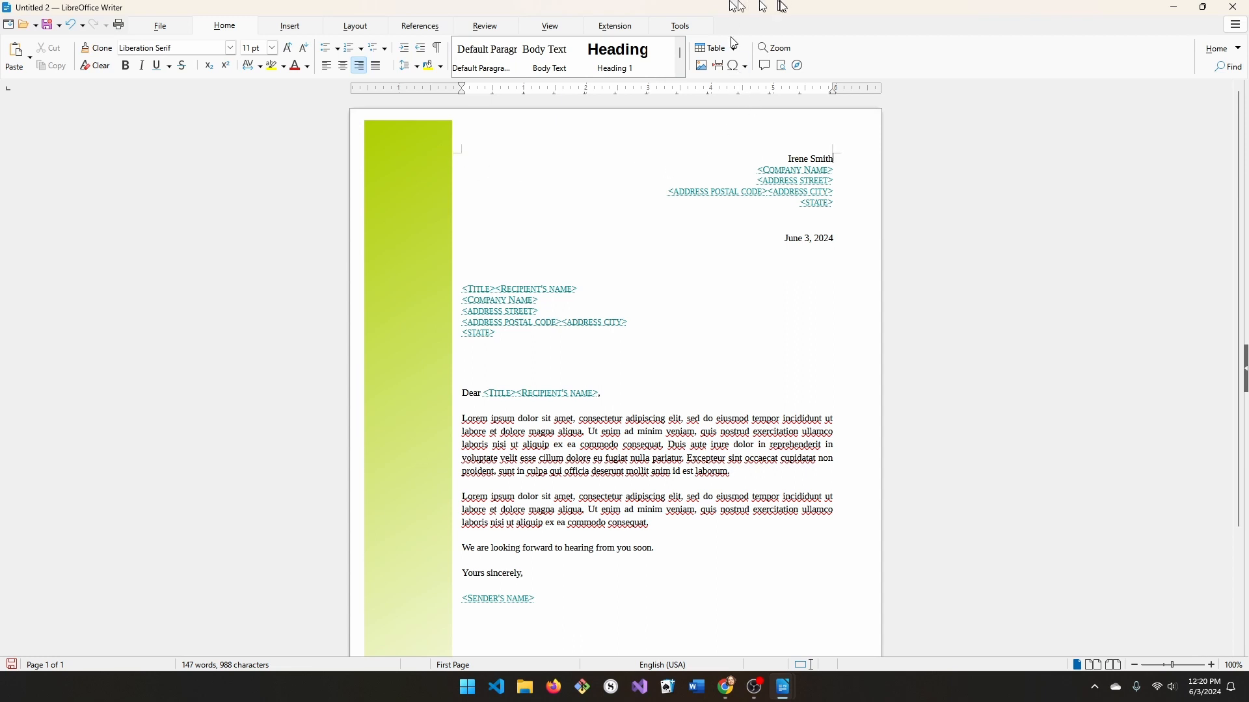
left_click(801, 170)
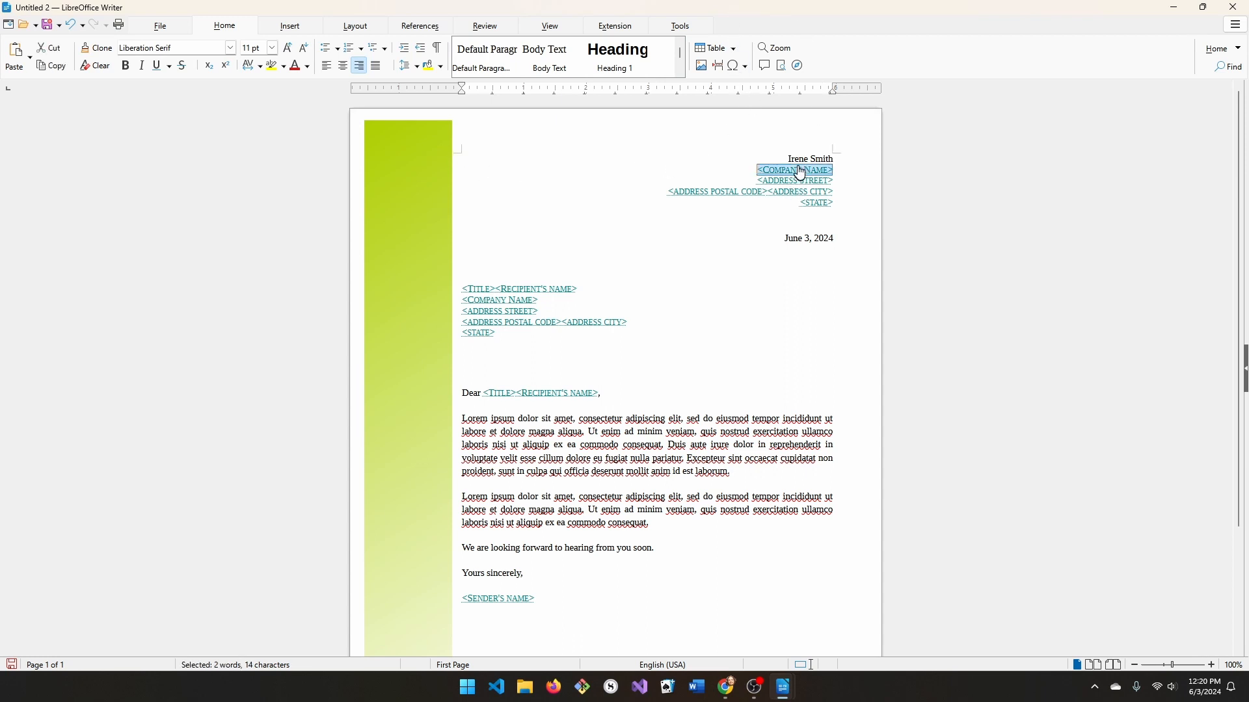
type("Iren")
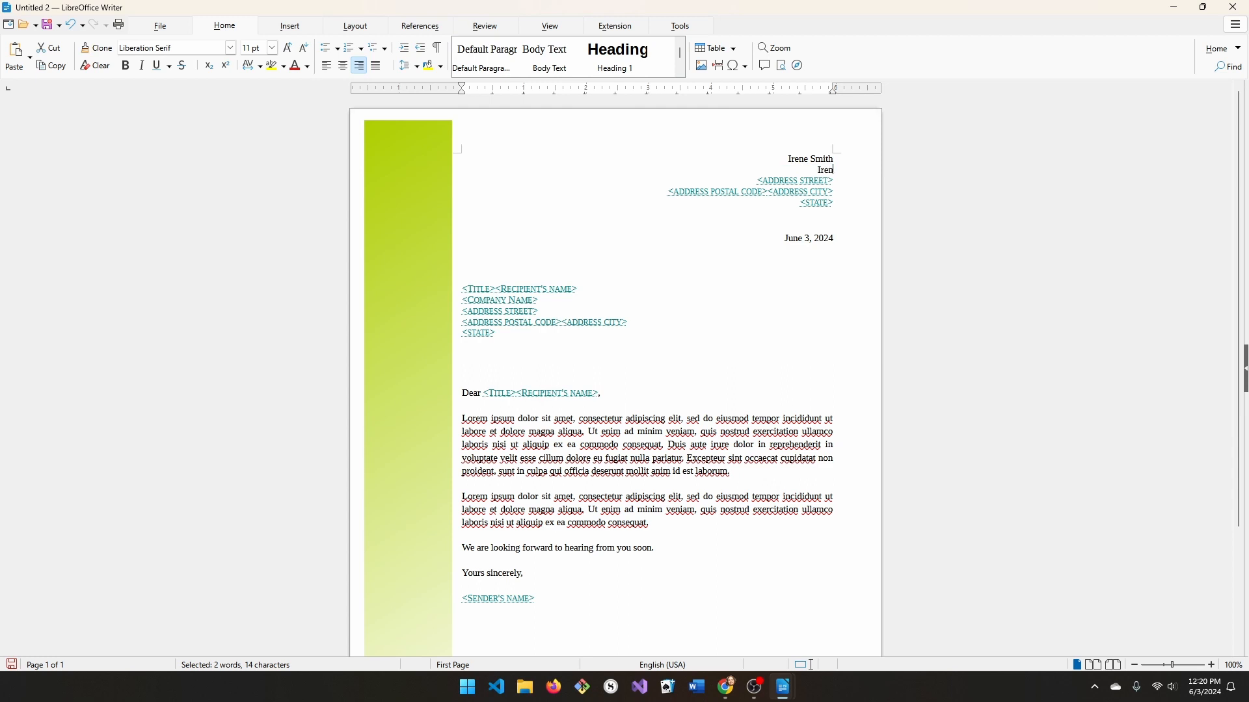
type("e Works")
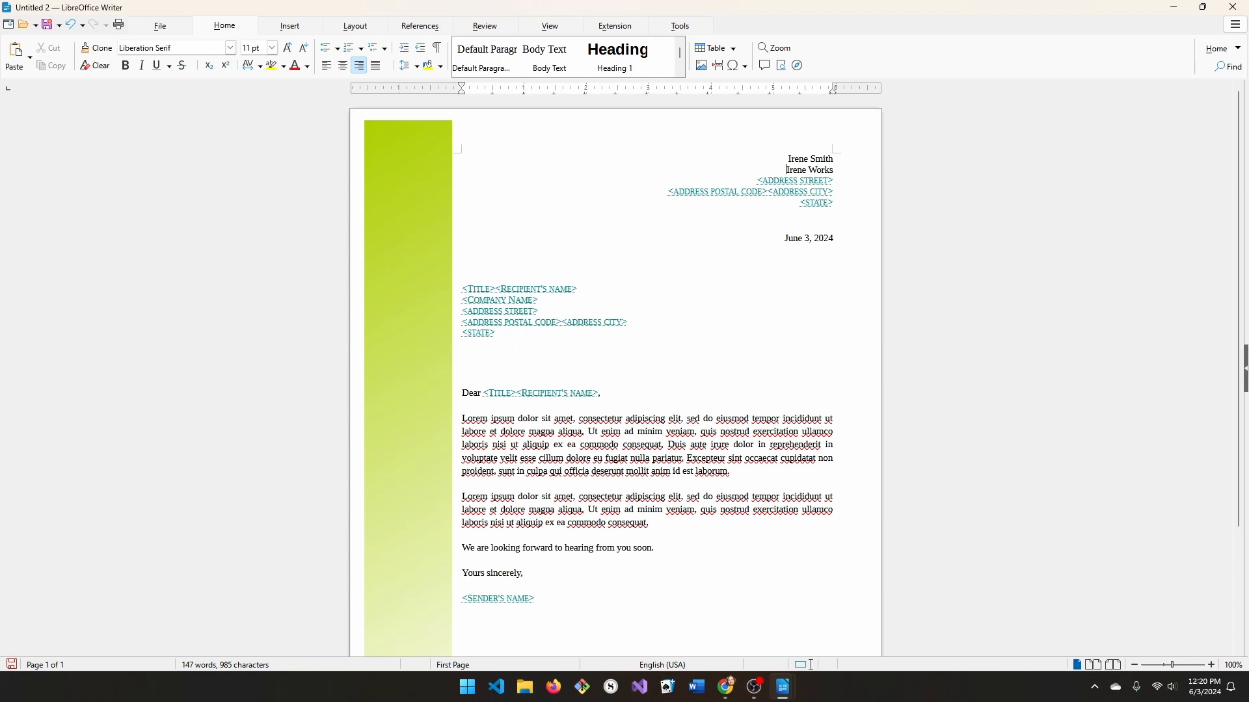
left_click(783, 184)
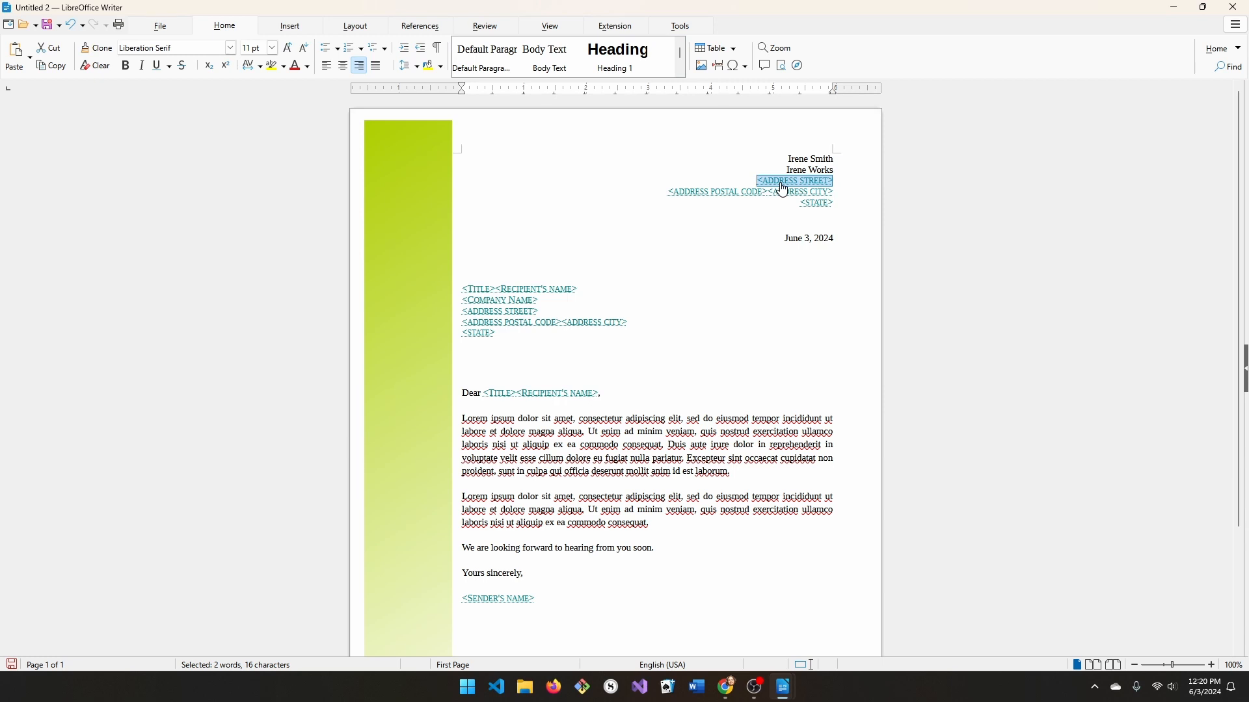
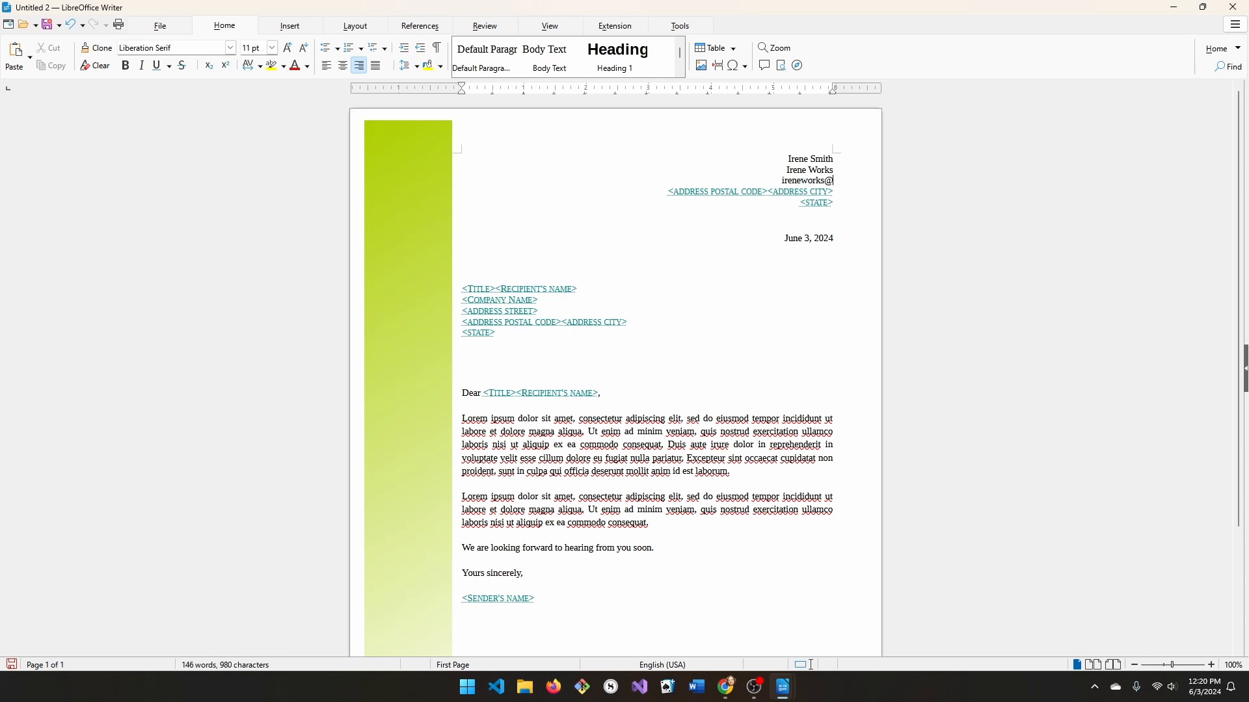
key("Down")
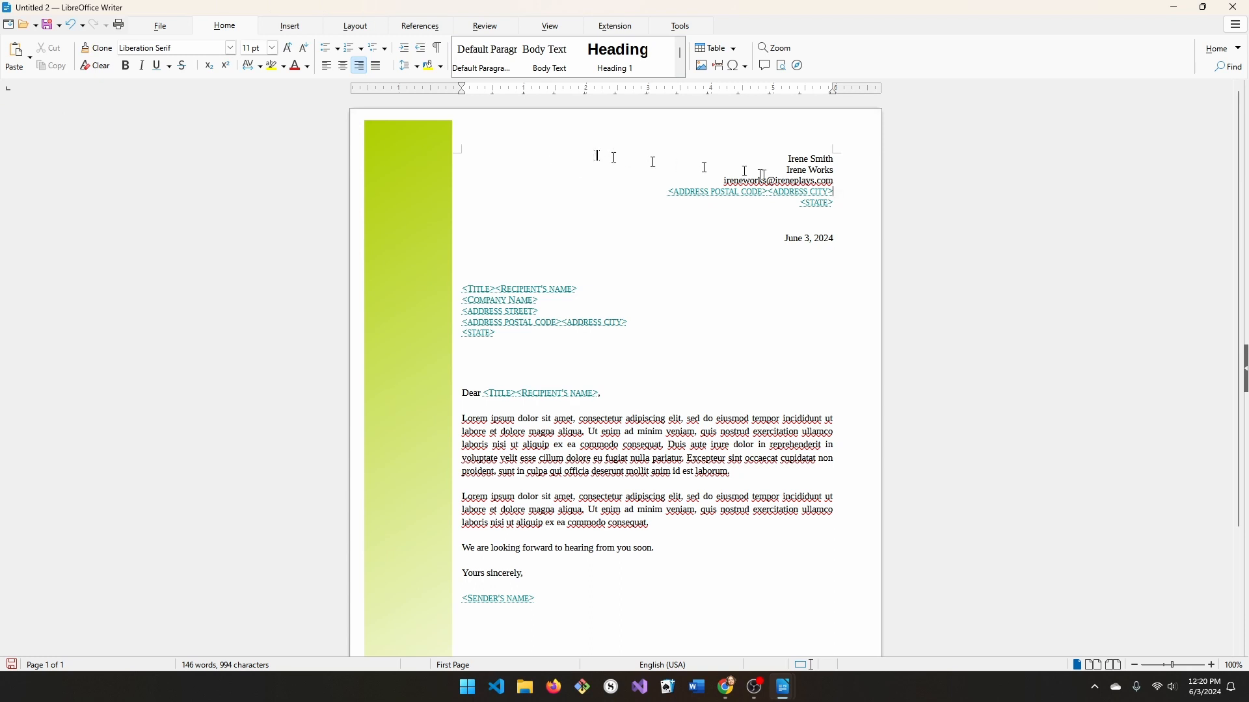
Delete the <ADDRESS POSTAL CODE>, <ADDRESS CITY> and <STATE> placeholder lines from the header.
left_click(674, 191)
left_click_drag(684, 195, 766, 199)
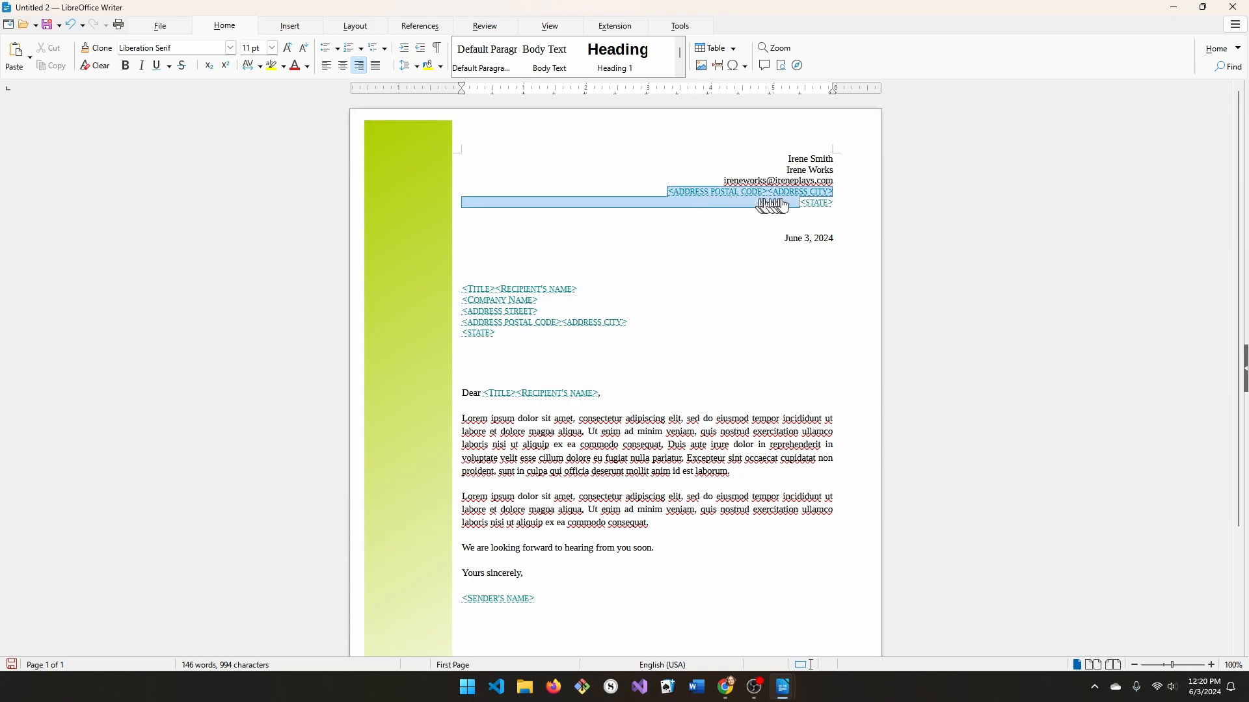
left_click(665, 189)
left_click_drag(657, 190, 934, 212)
key("Delete")
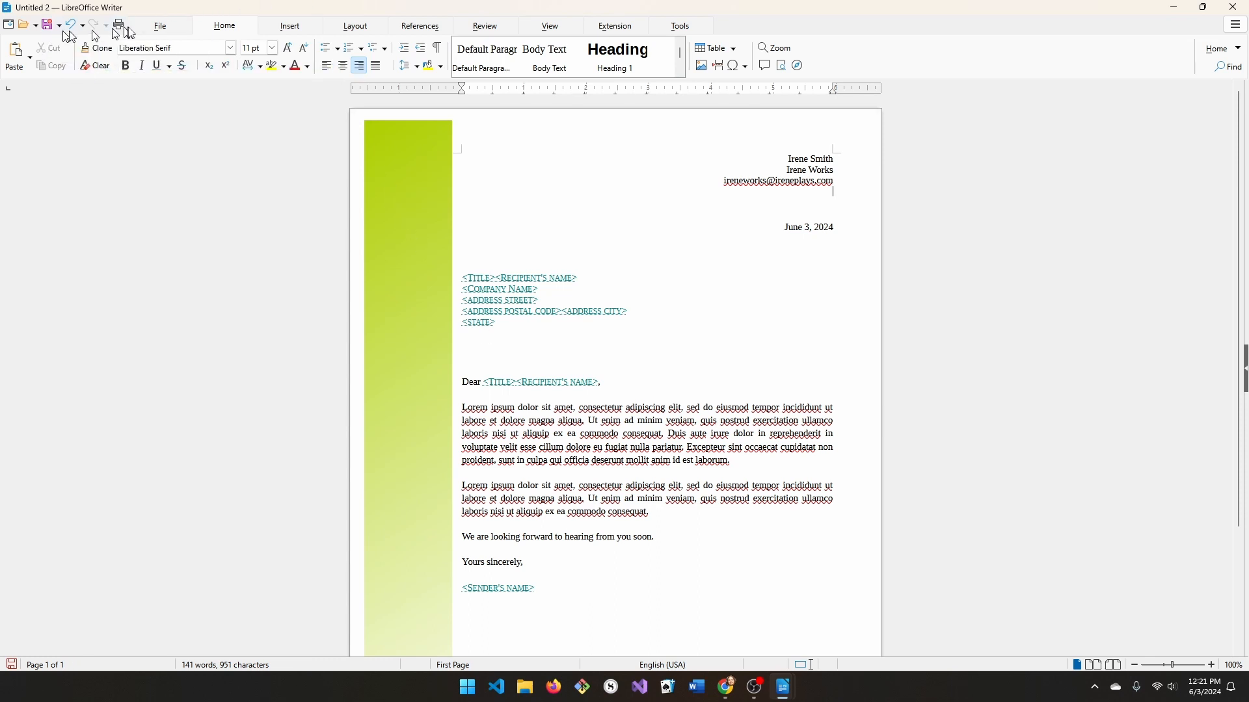
Save the letter as template 'IW_Letter' in the Business Correspondence category.
left_click(161, 29)
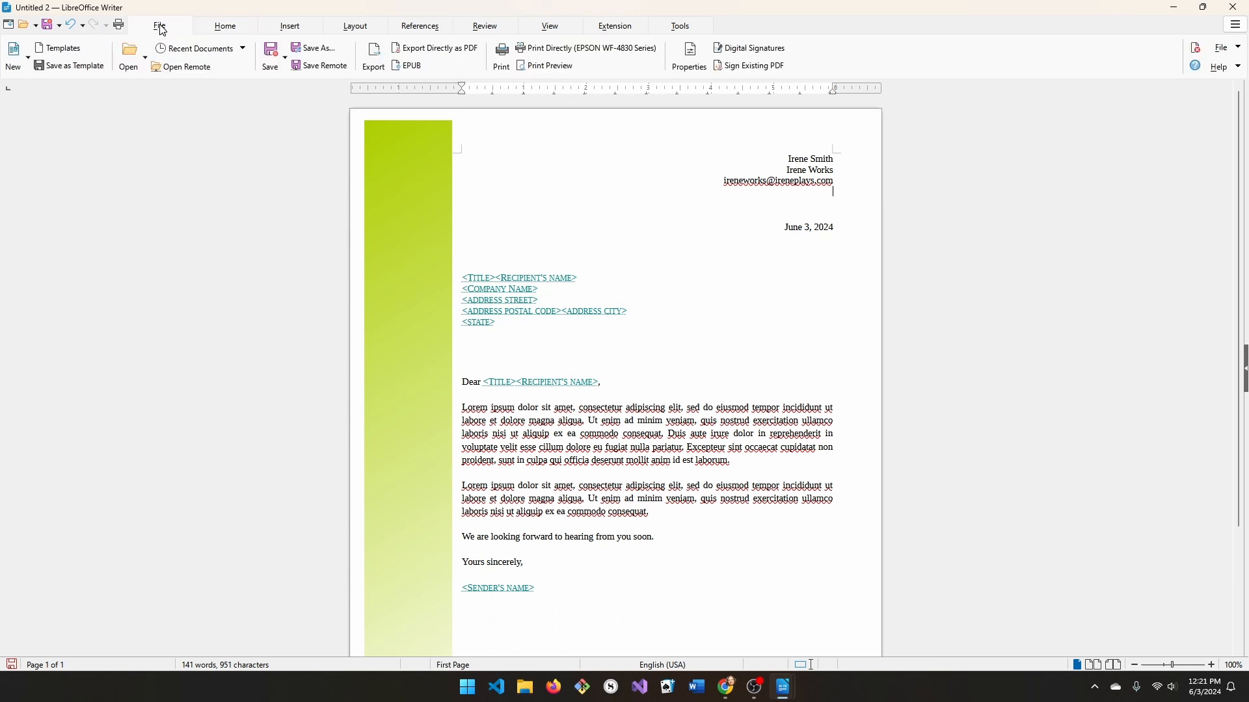
left_click(73, 65)
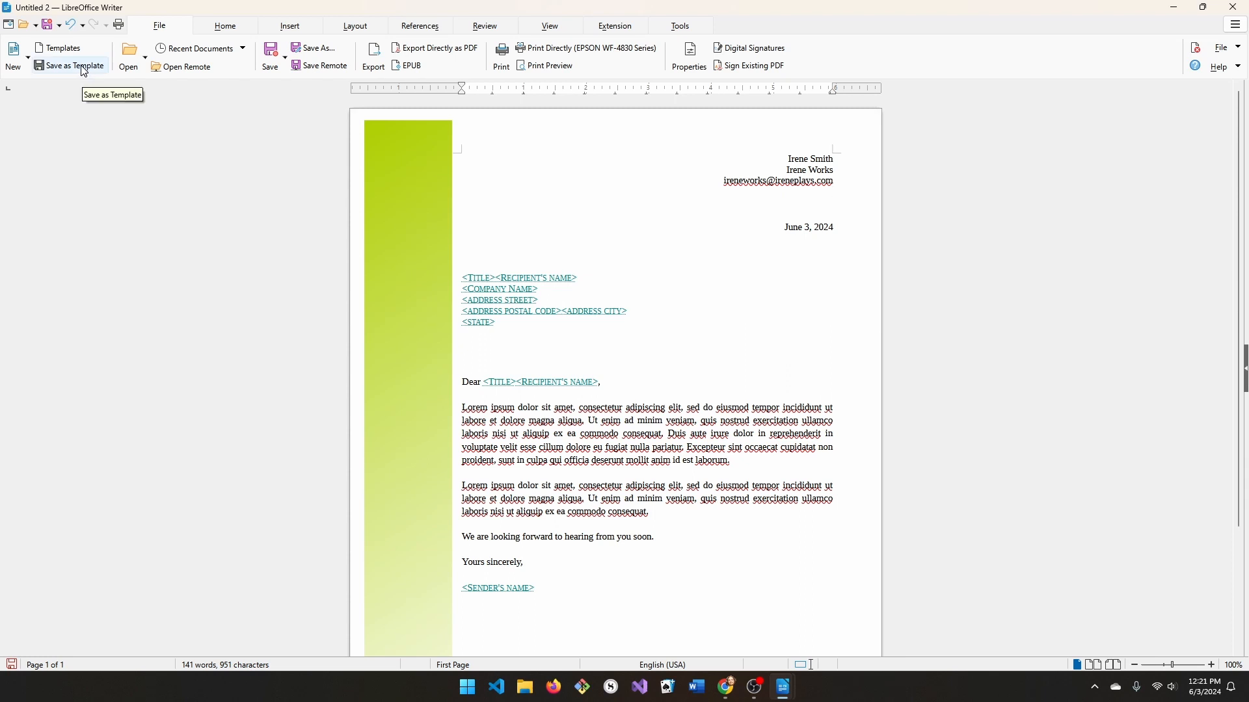
left_click(84, 69)
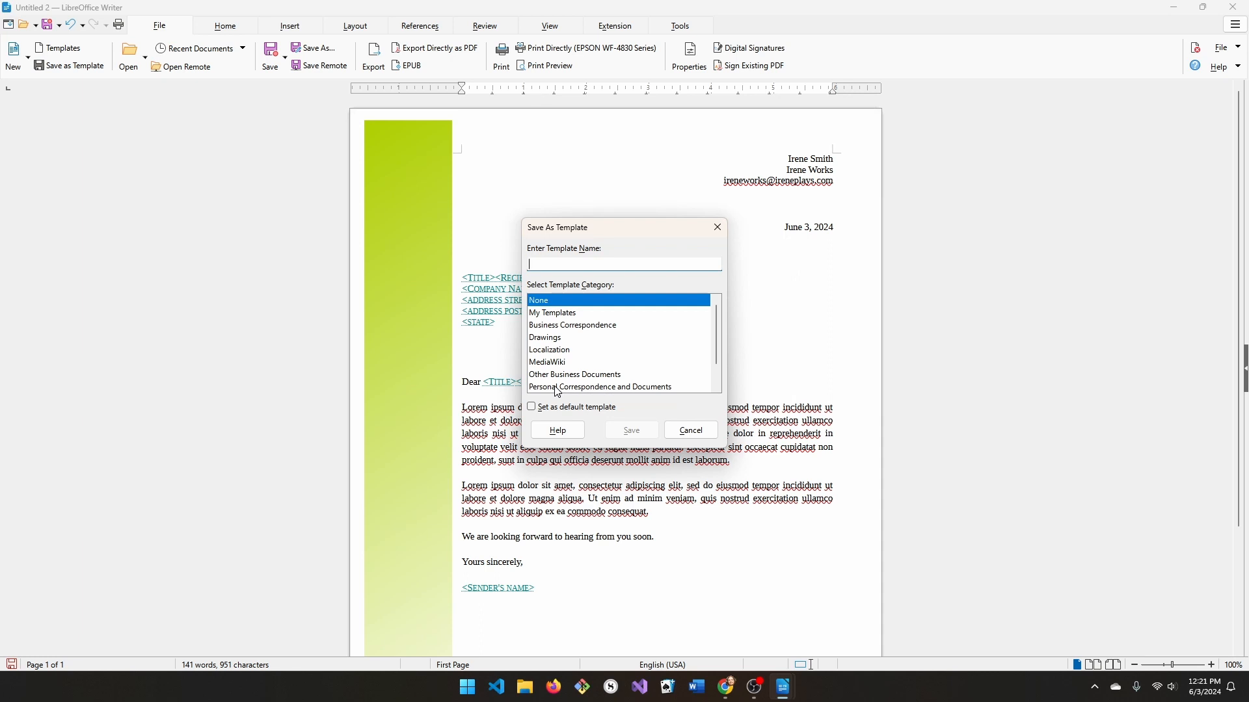
left_click(609, 326)
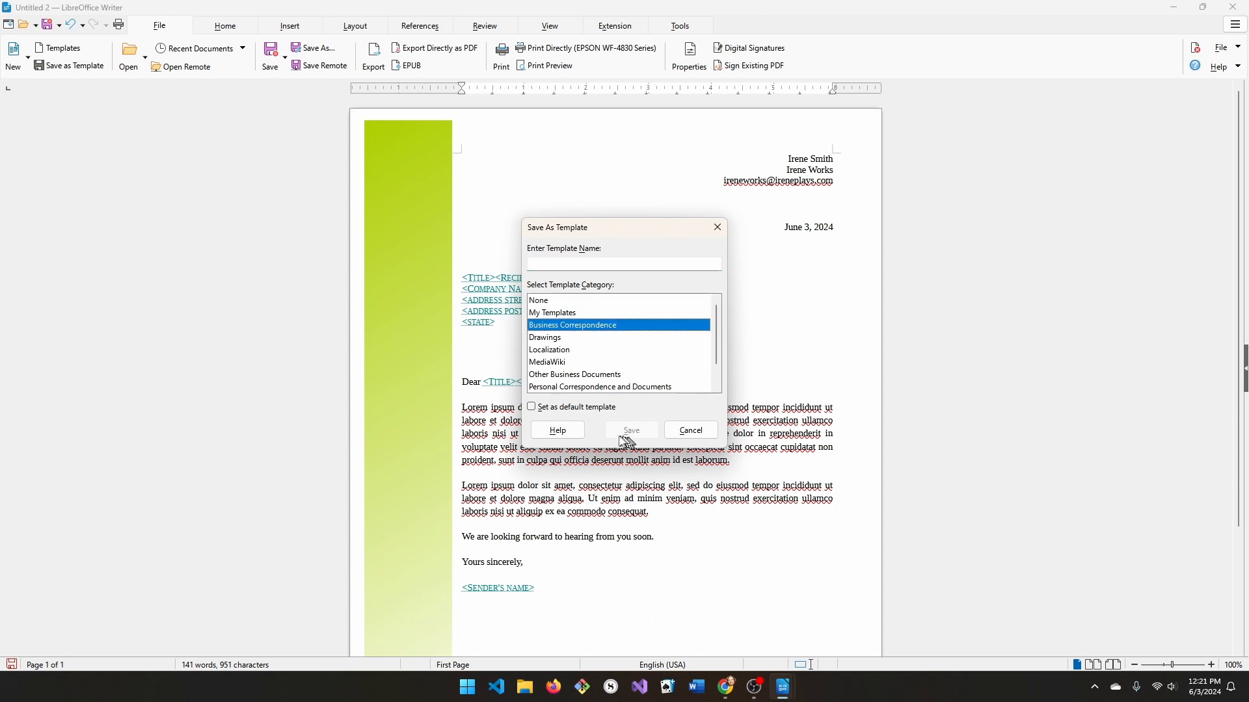
left_click(602, 261)
type("IW_Letter")
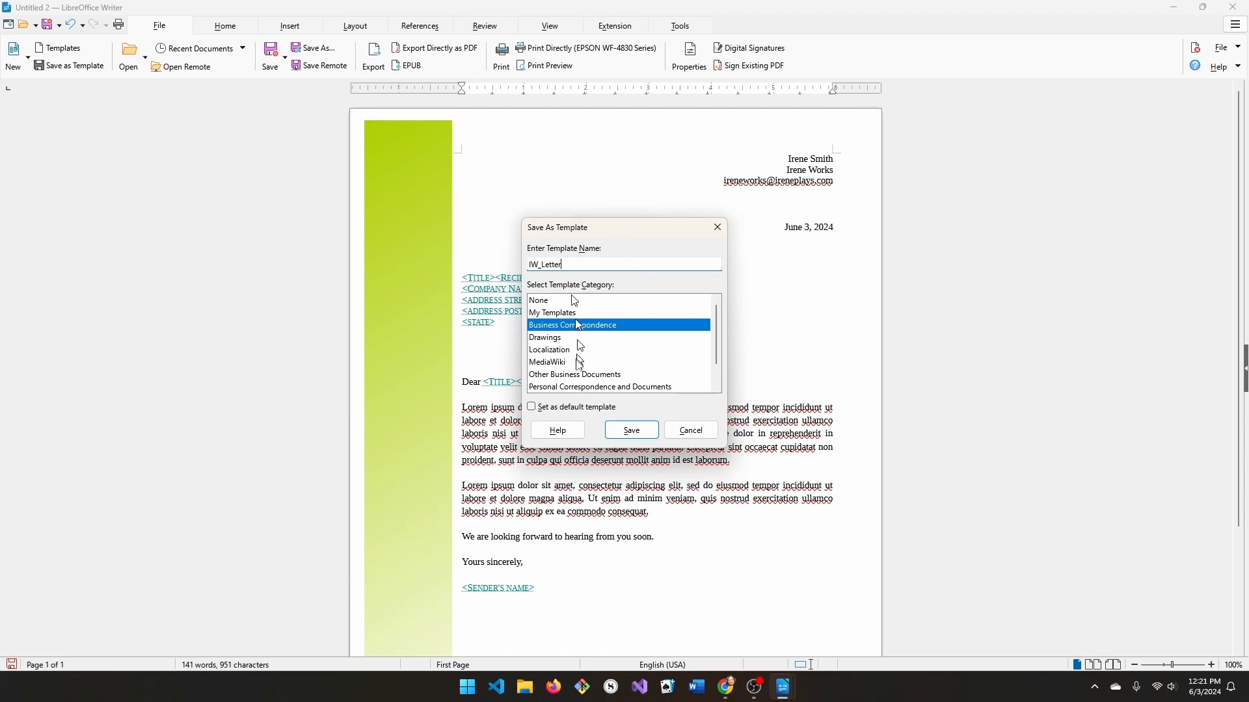
left_click(625, 430)
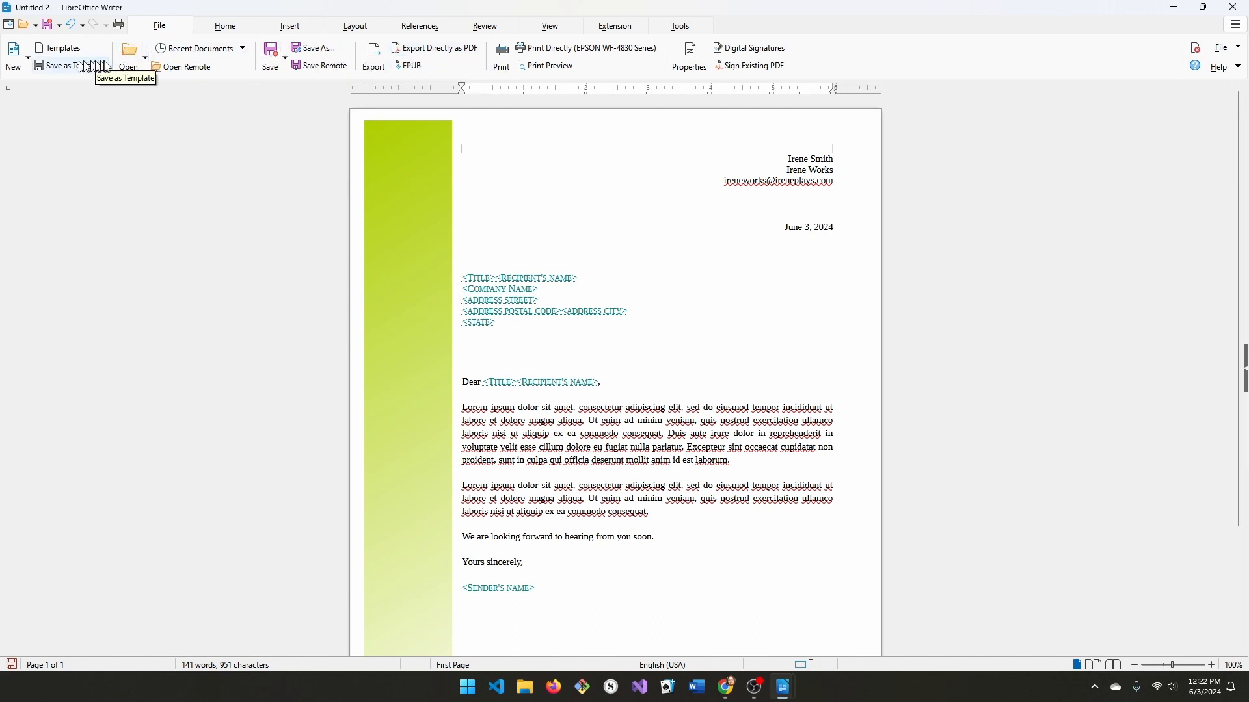
left_click(149, 63)
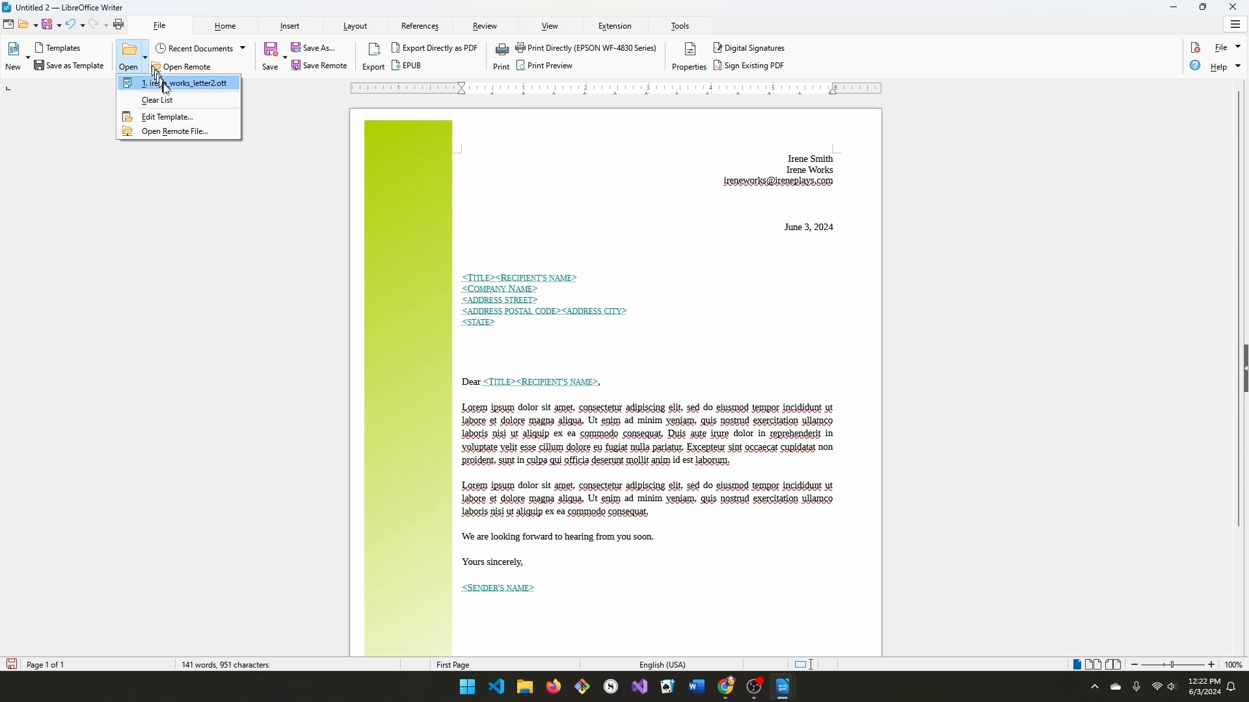
left_click(293, 130)
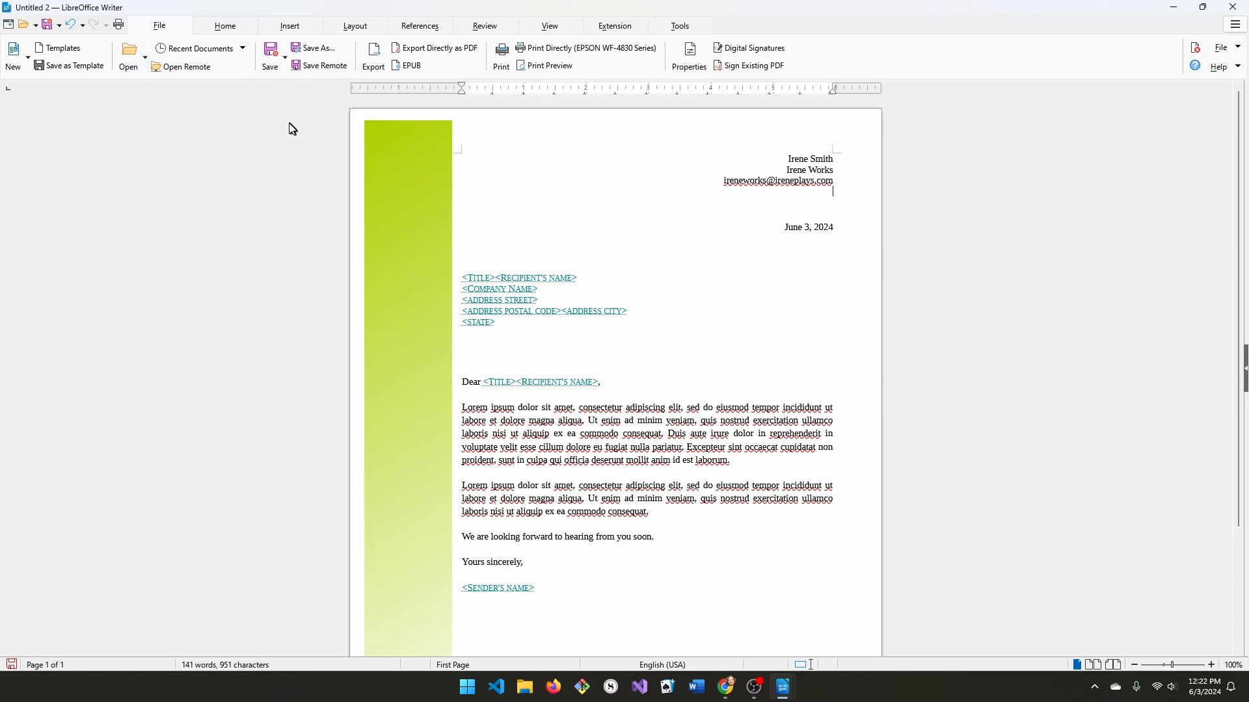
left_click(244, 49)
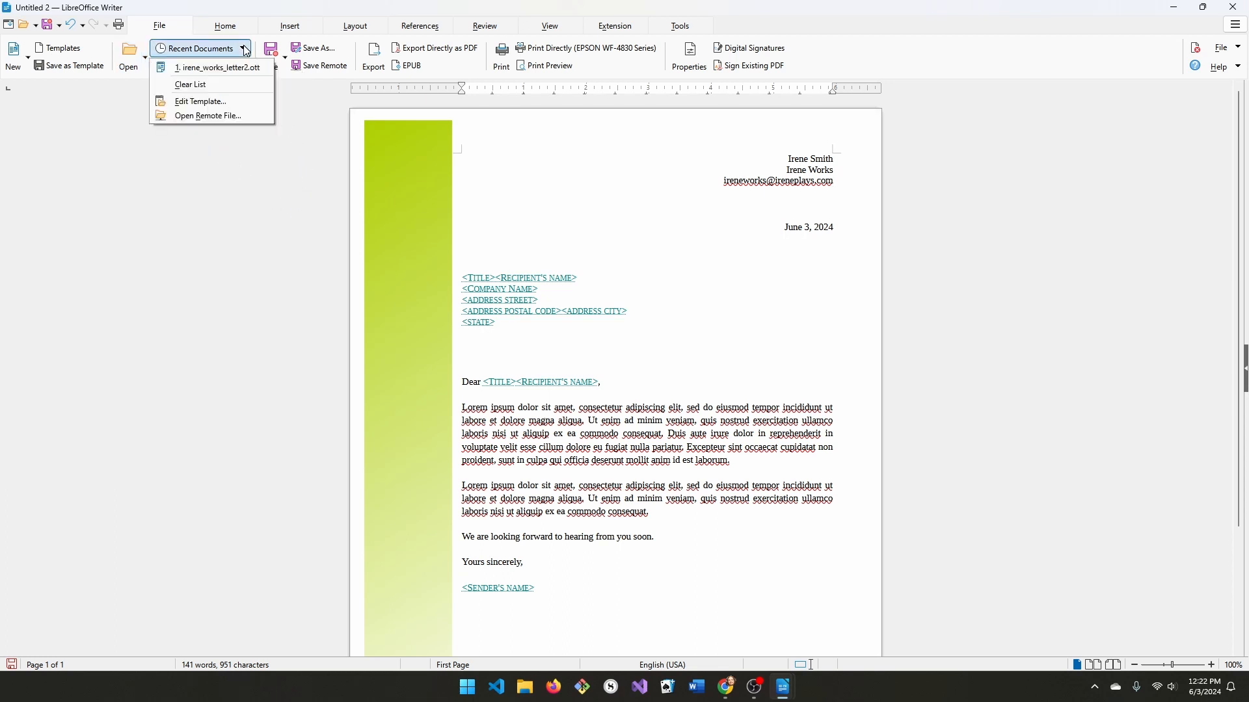
left_click(303, 127)
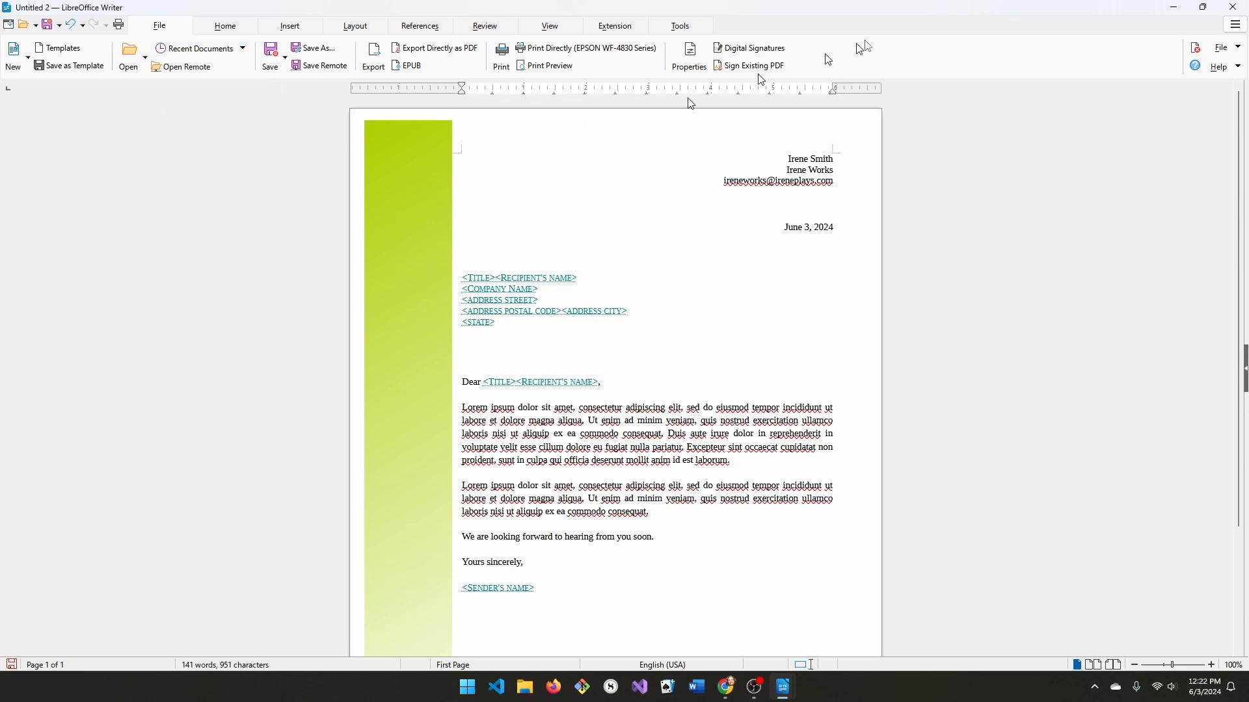
Close the letter window, discarding its unsaved changes.
left_click(1234, 7)
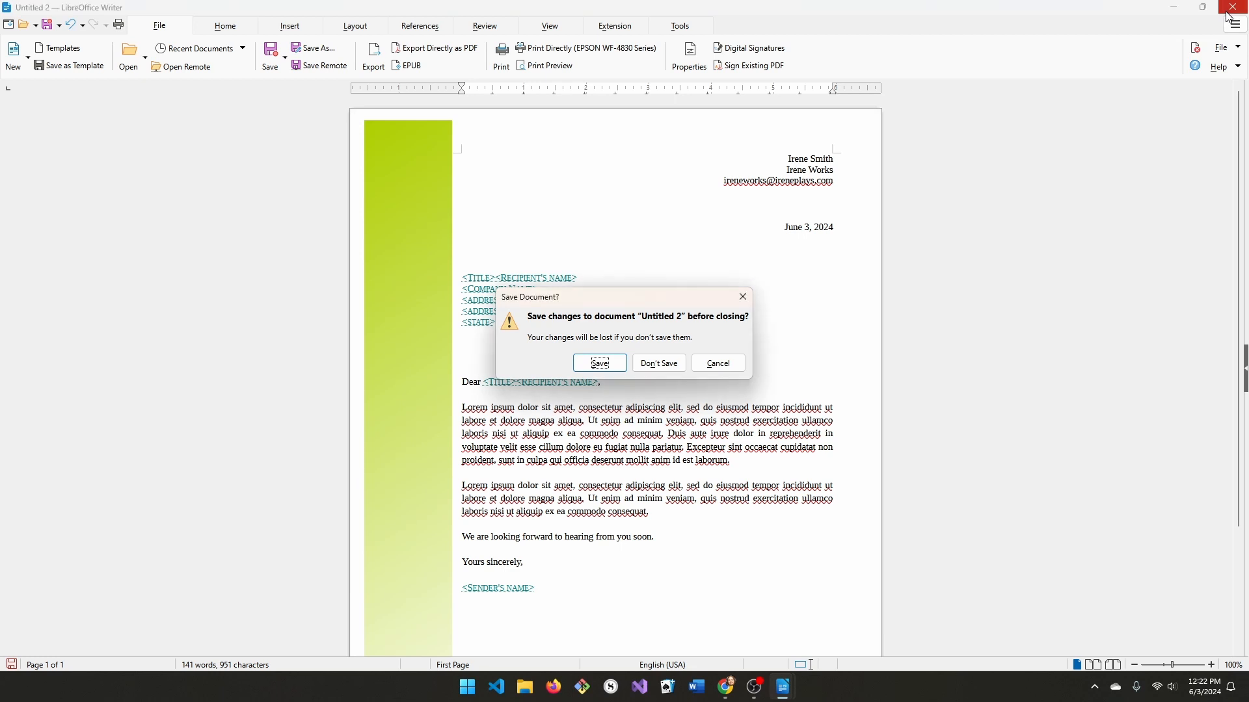
left_click(671, 363)
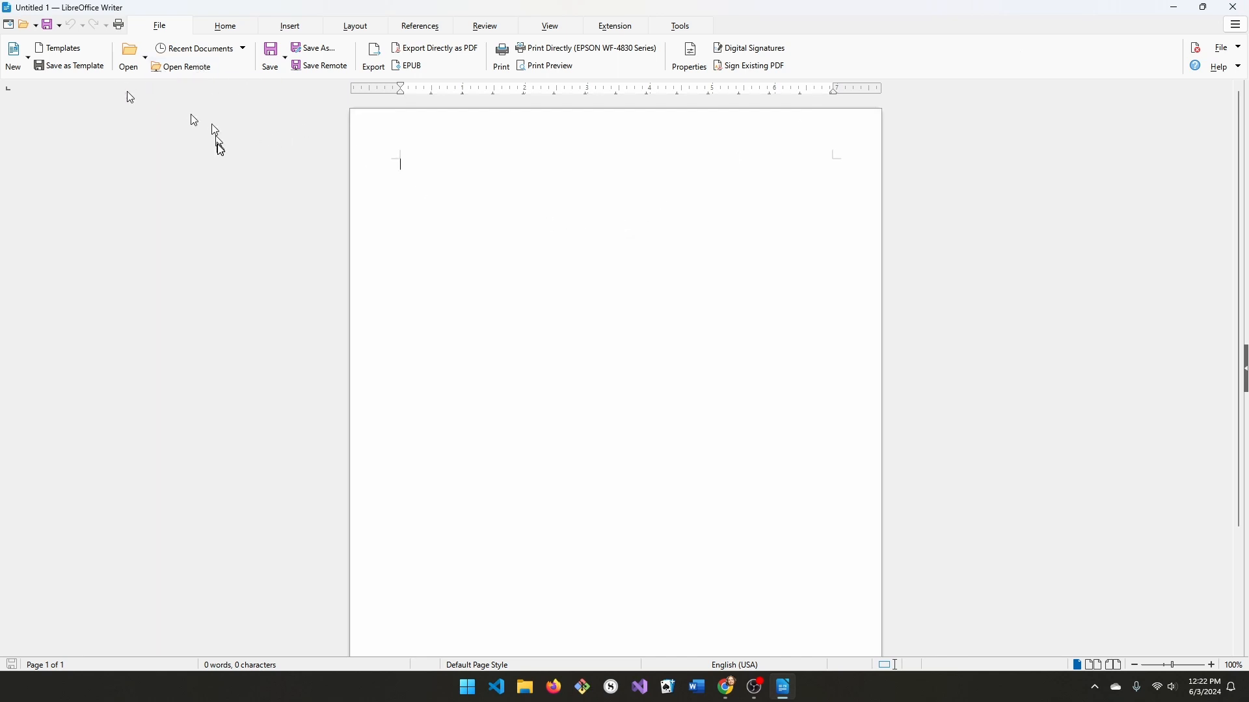
Open a new document from the saved IW_Letter template.
left_click(76, 52)
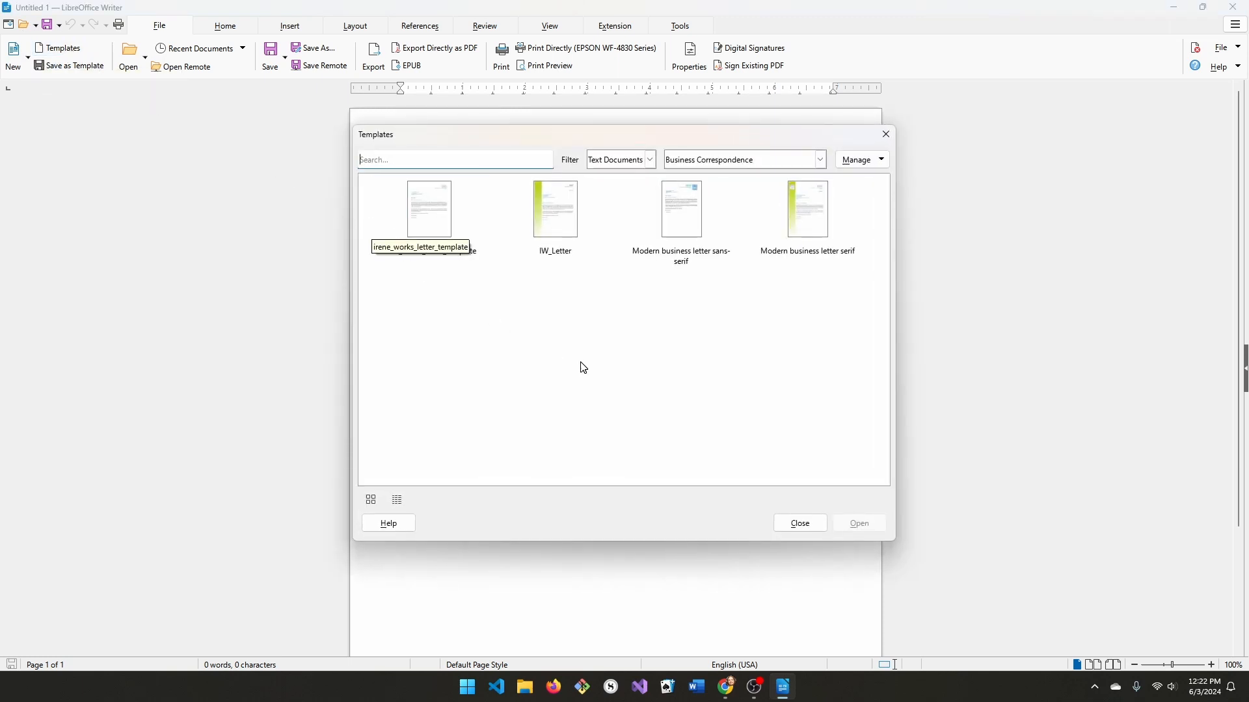
left_click(558, 215)
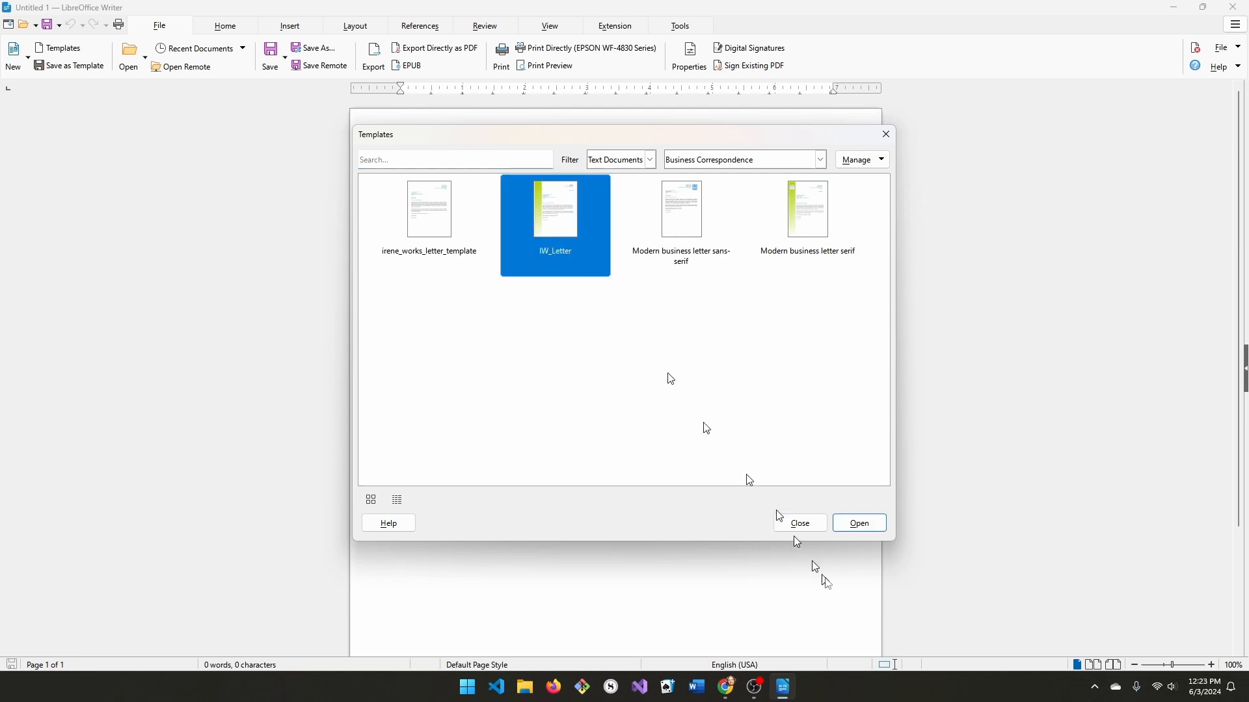
left_click(850, 524)
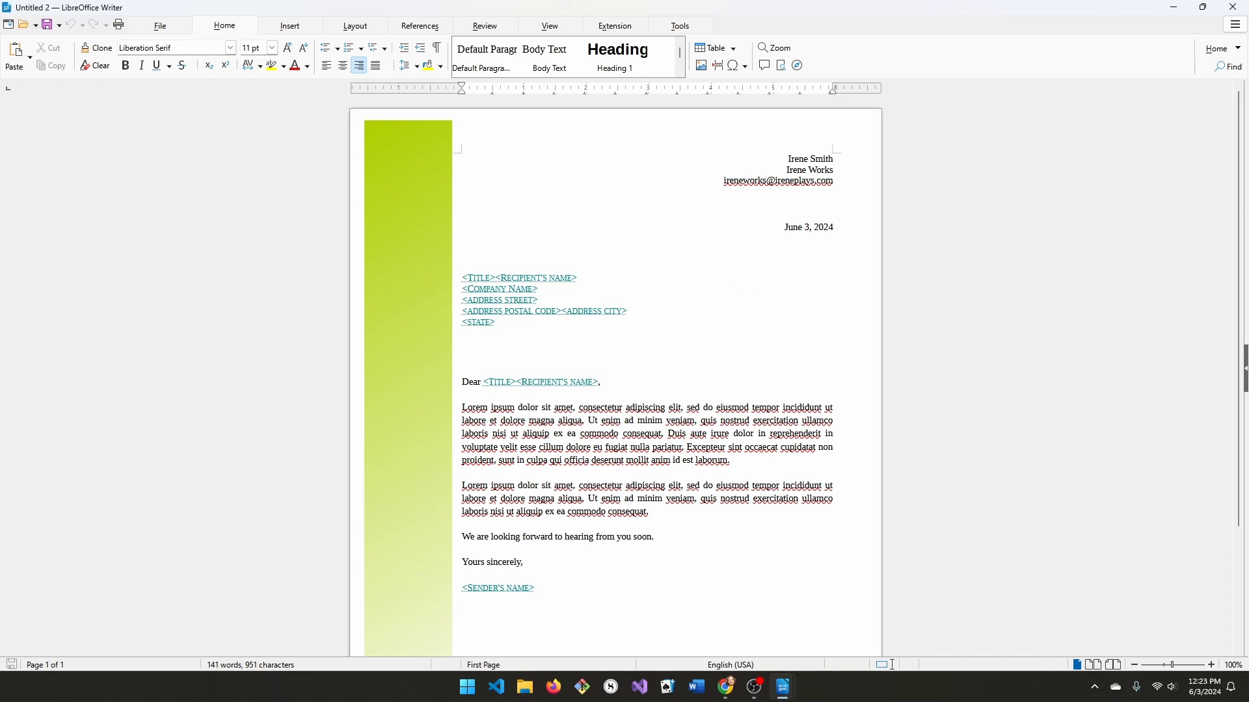
Replace both Lorem ipsum paragraphs and the closing line with 'This is the first letter created with the … template.'.
left_click(486, 279)
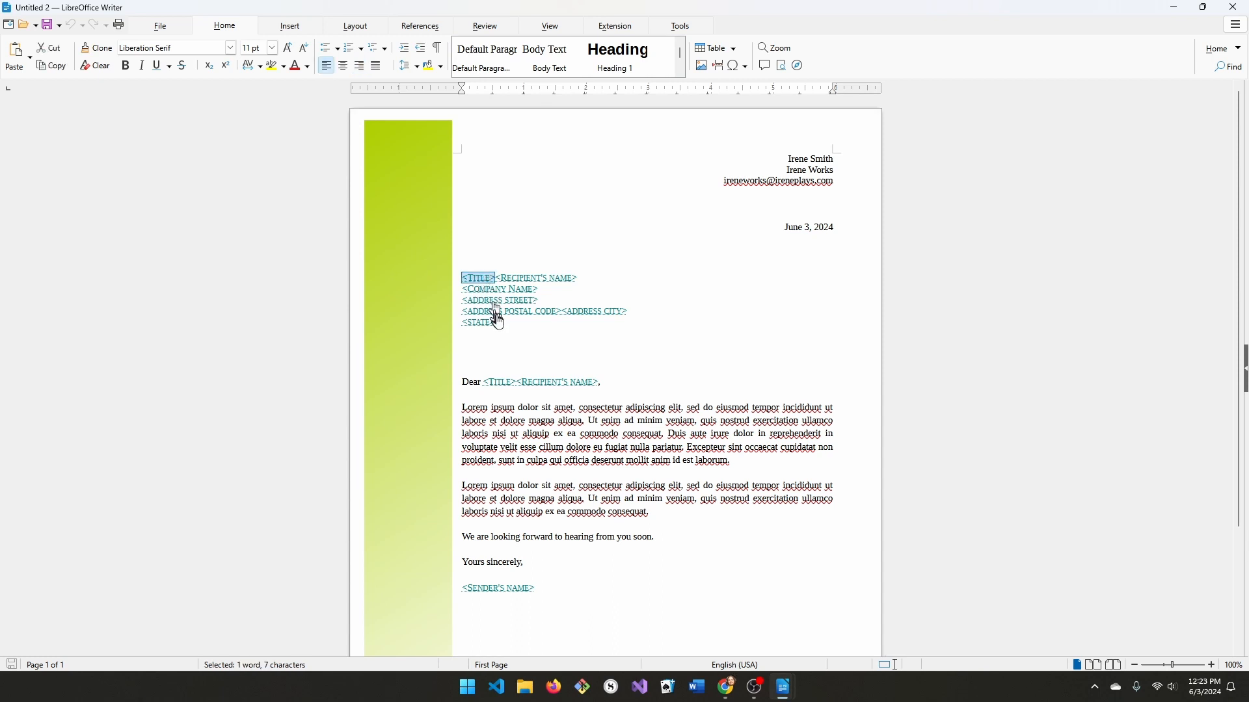
left_click(511, 446)
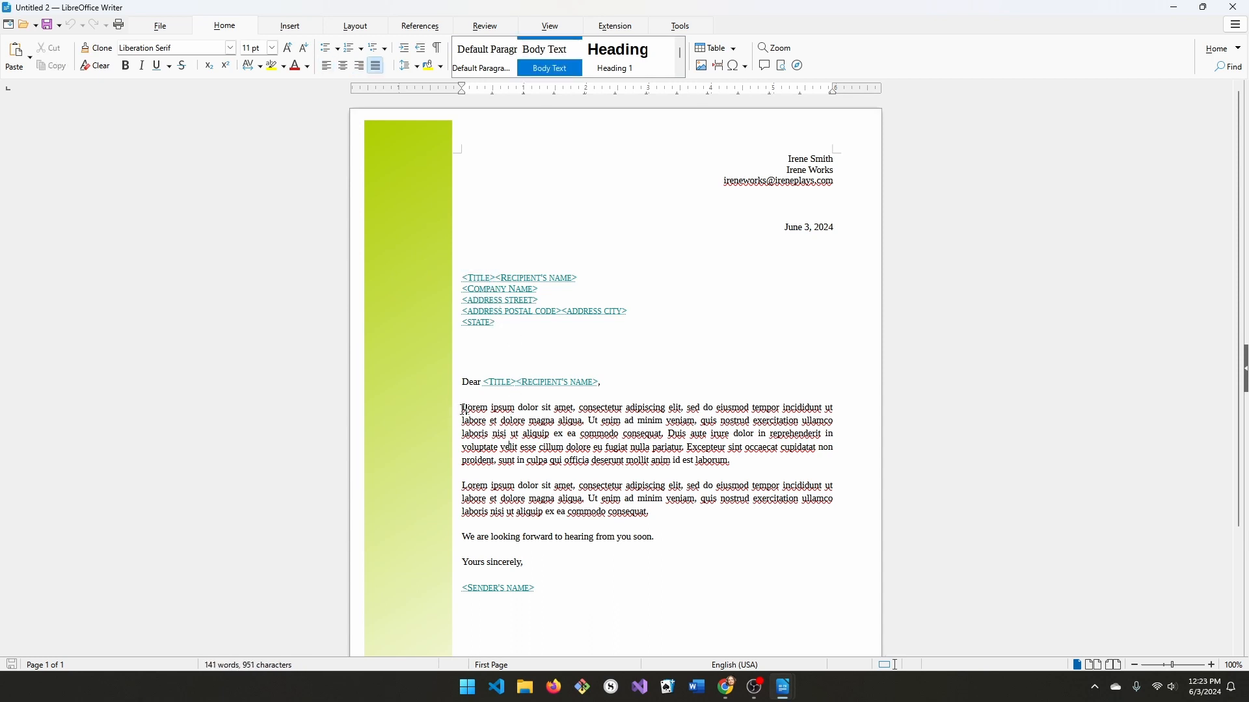
left_click_drag(459, 407, 786, 541)
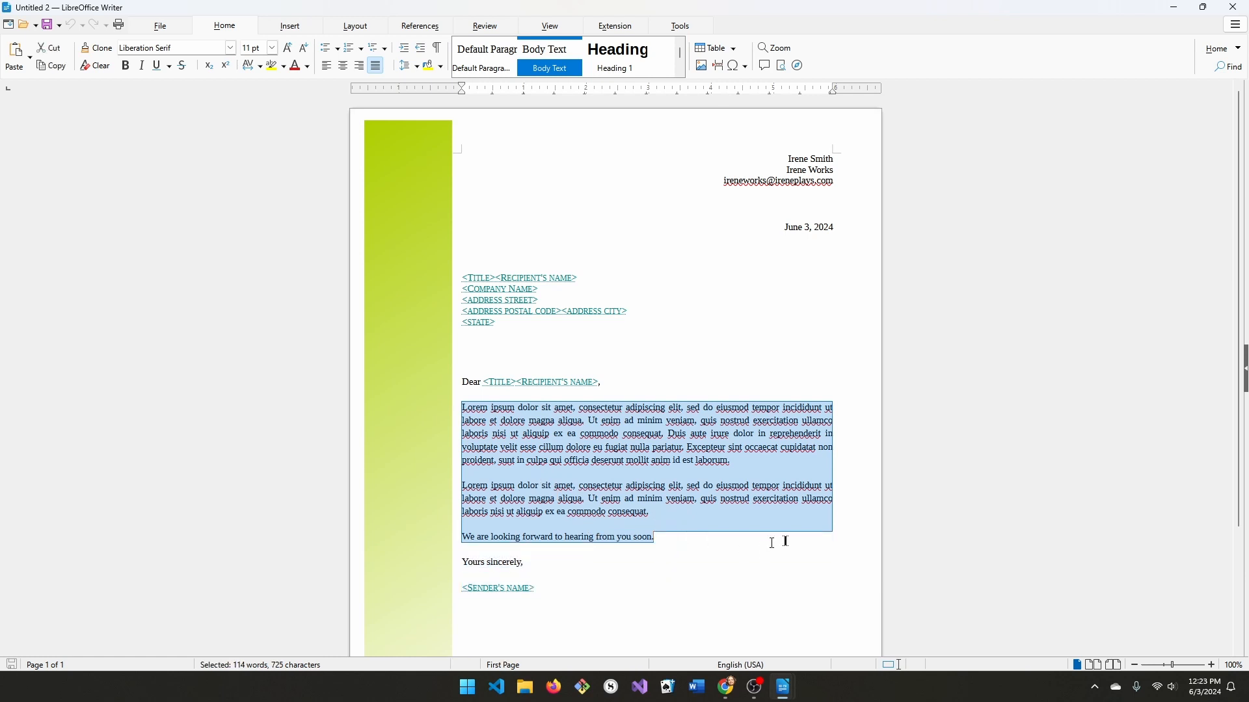
key("Delete")
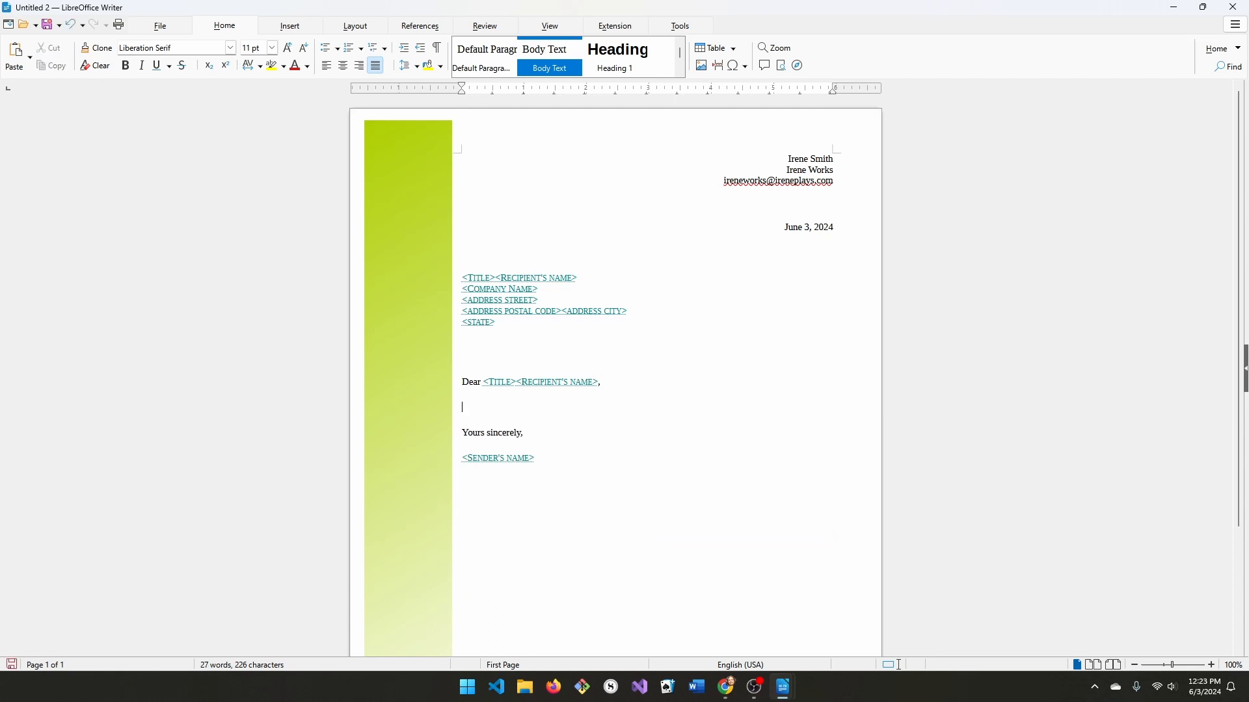
type("This is the first letter created with the Irene ")
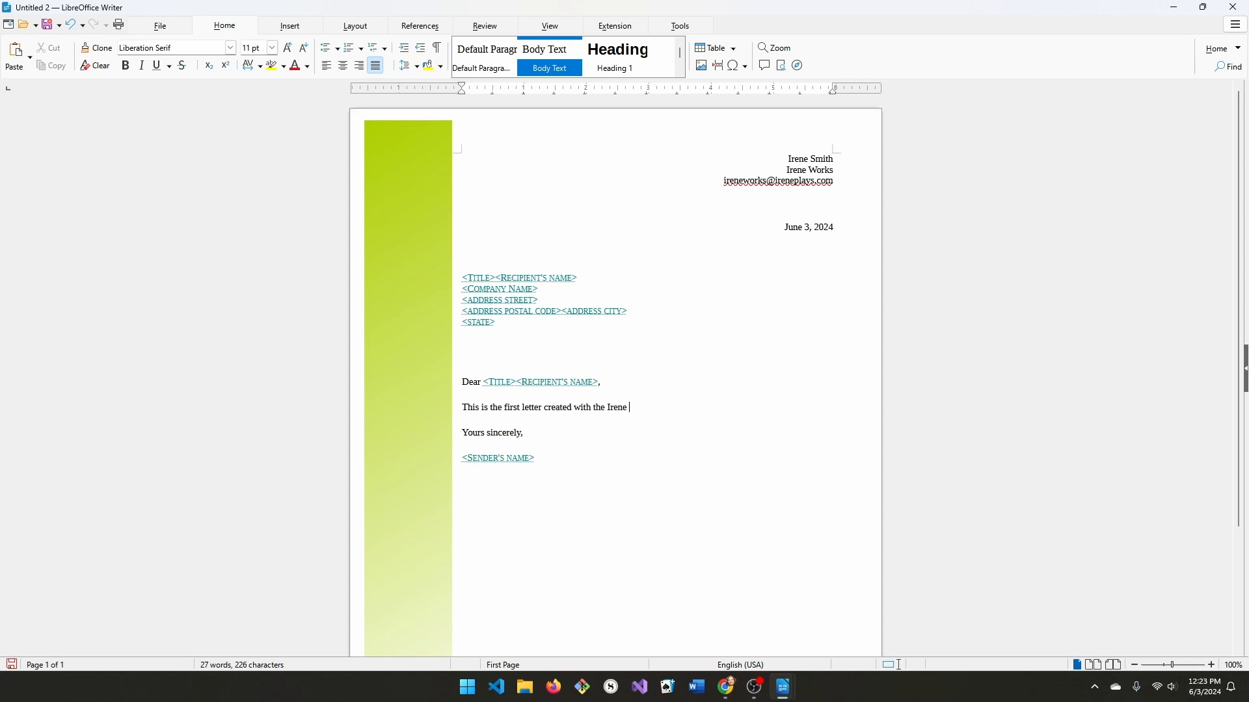
type("Wor")
key("BackSpace")
key("BackSpace")
type("template. Now we're going to save it.")
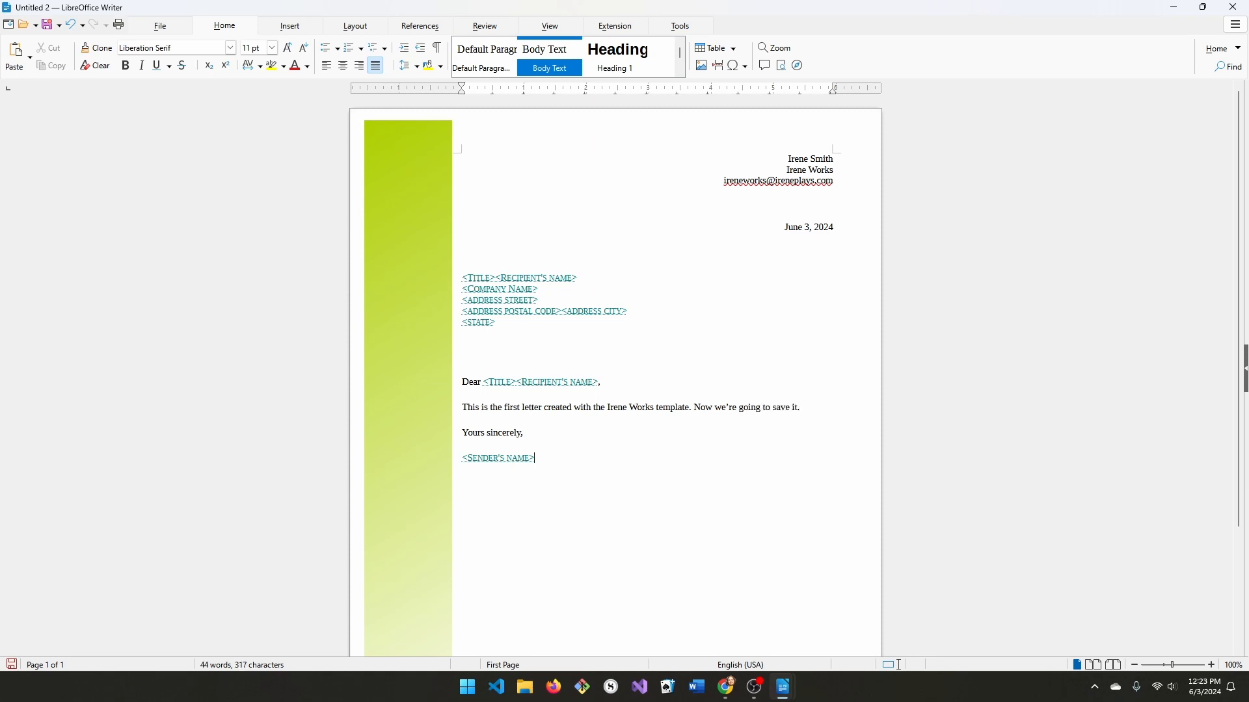
Type the sender's full name over the <SENDER'S NAME> placeholder under the sign-off.
left_click(498, 459)
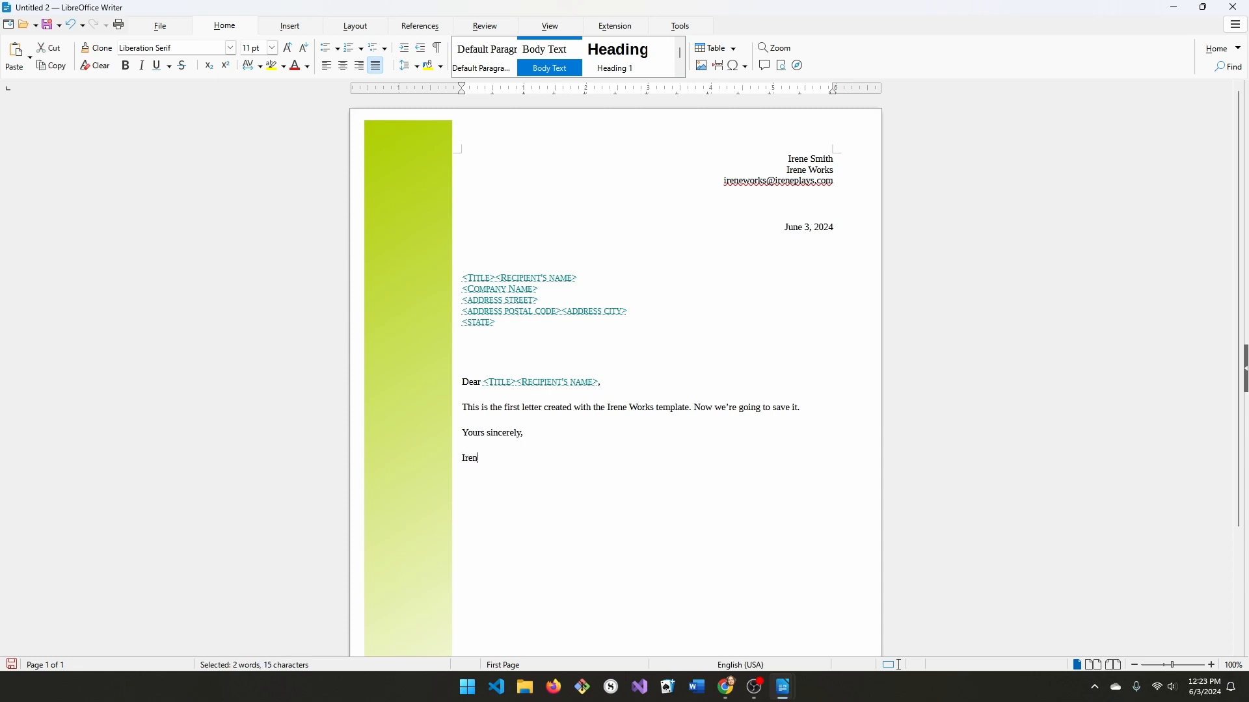
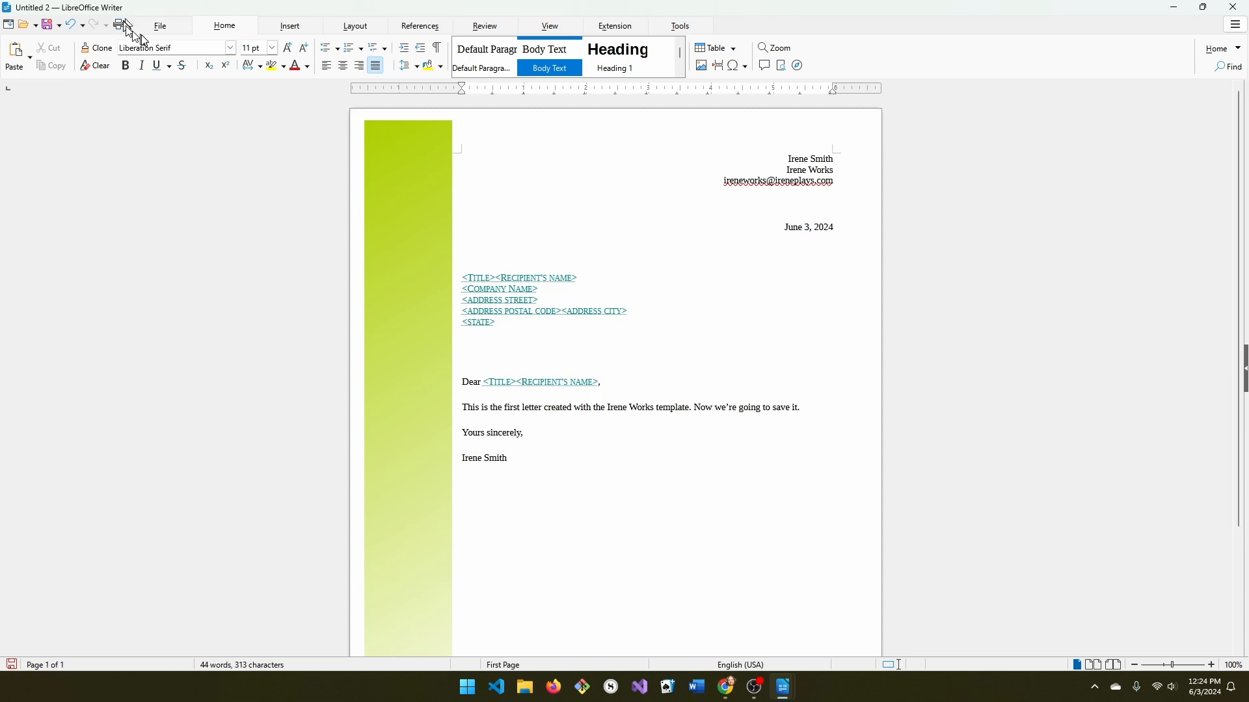
Save the letter in Documents as 'my first letter.odt'.
left_click(160, 26)
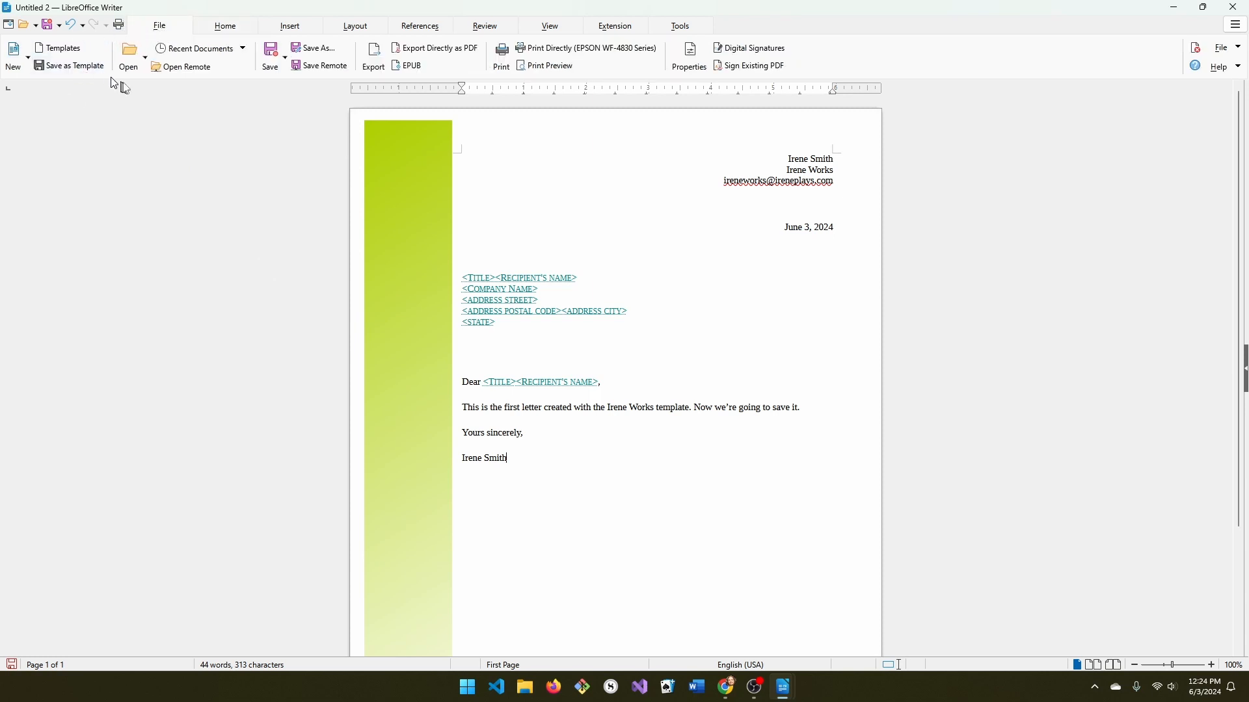
left_click(274, 59)
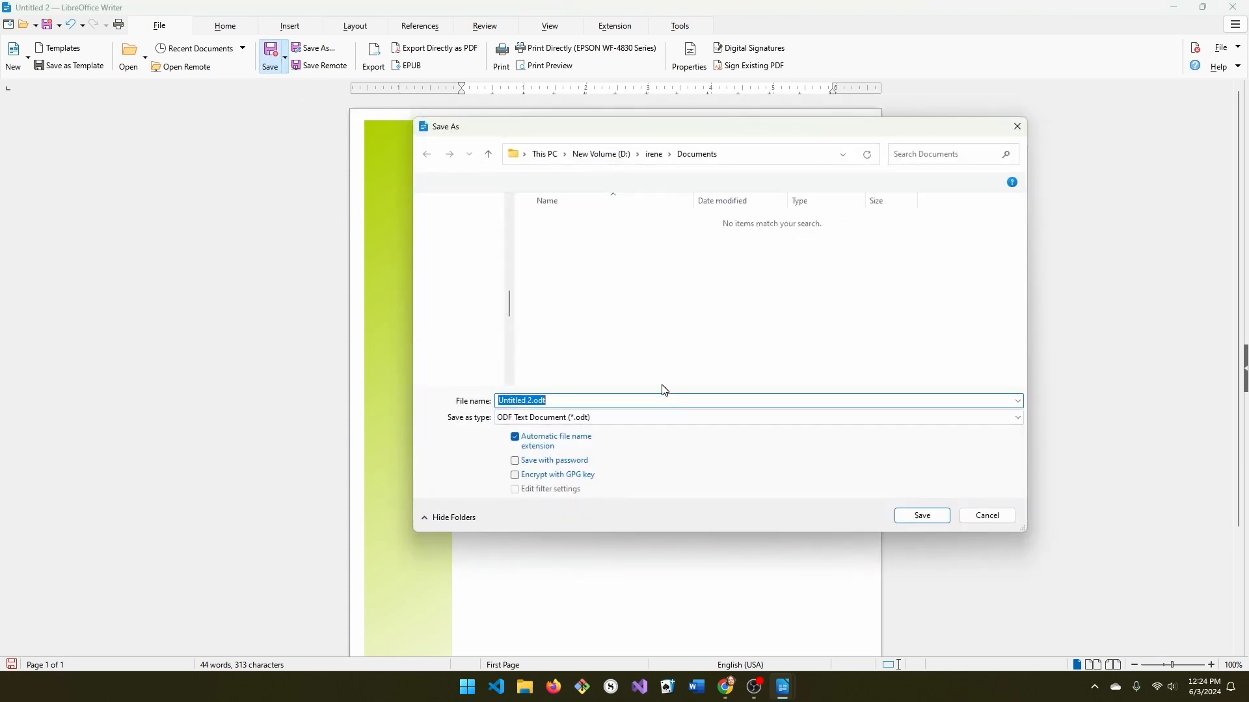
type("my fir")
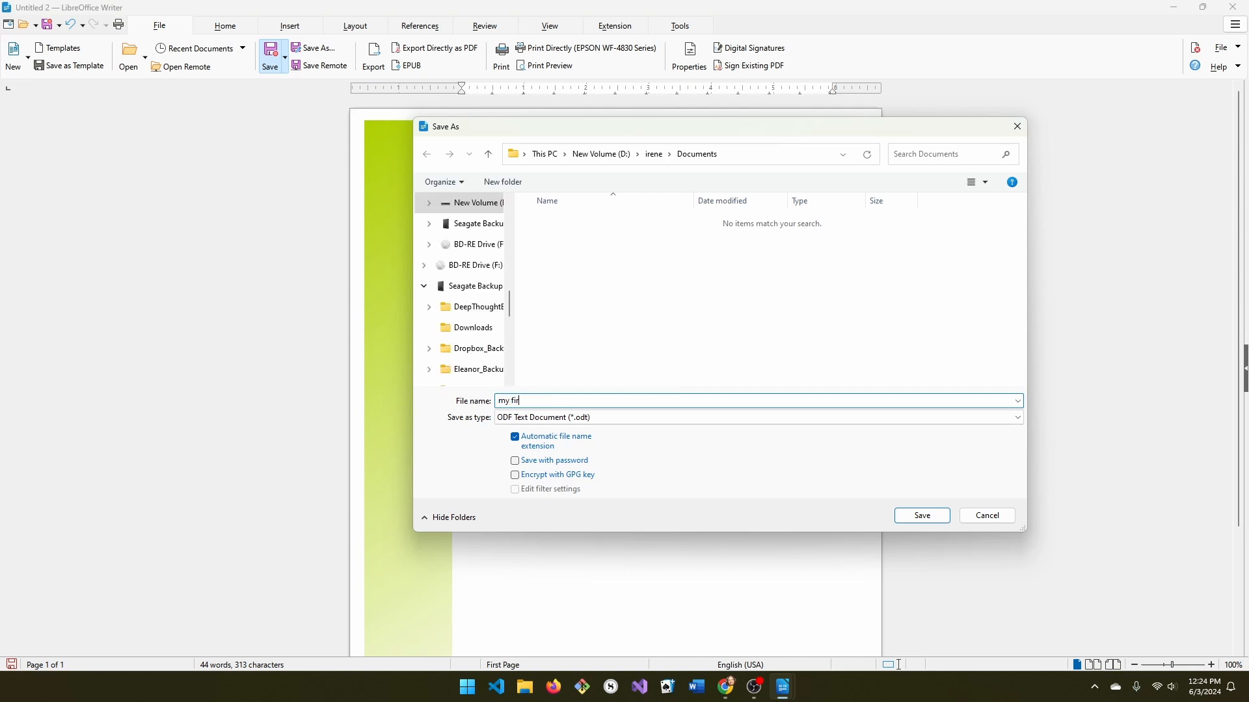
type("st letter")
left_click(926, 516)
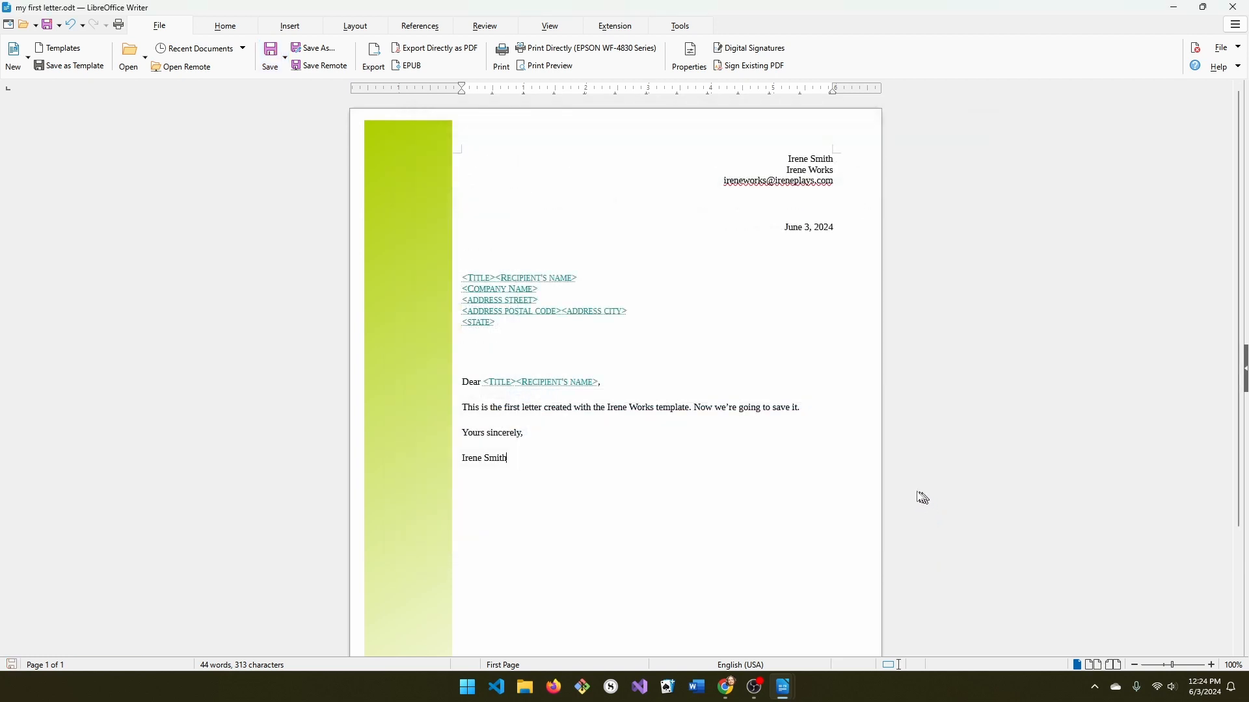